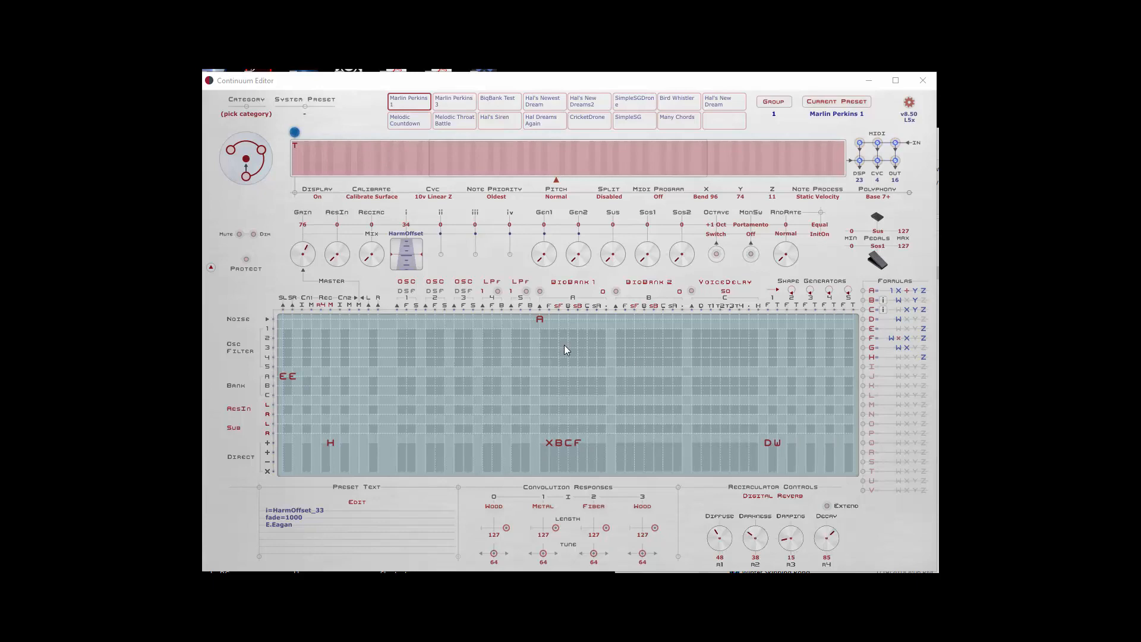
Copy formula A into formula I, then assign I to BigBank 2's Noise input and X to its second column in the Direct + row
{"action": "left_click", "coordinate": [862, 367]}
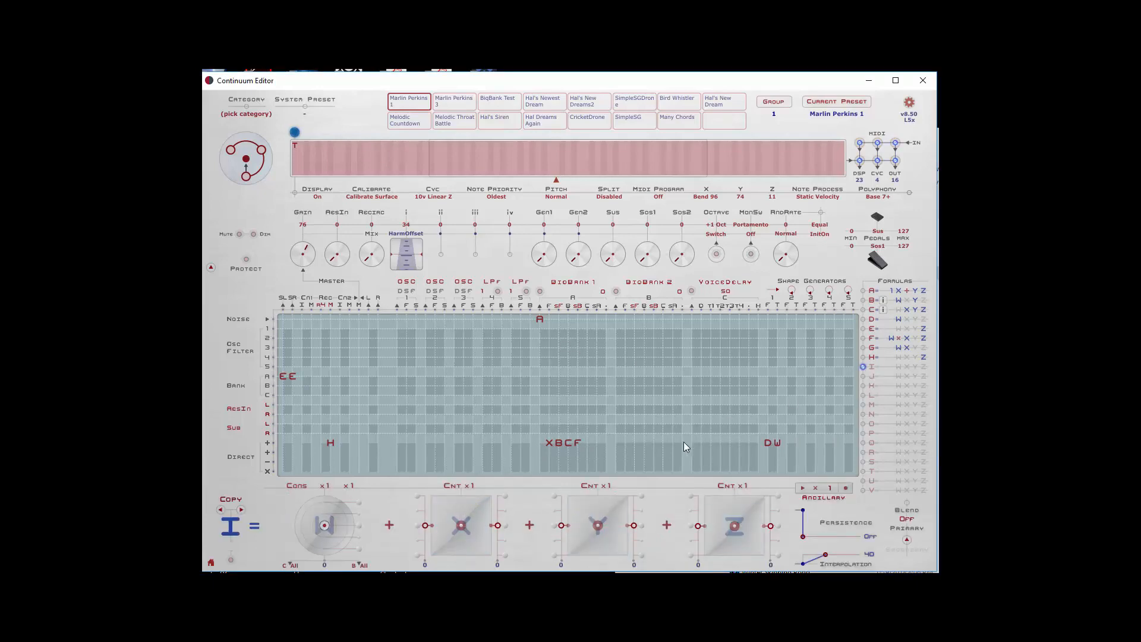
{"action": "left_click", "coordinate": [231, 499]}
{"action": "left_click", "coordinate": [262, 216]}
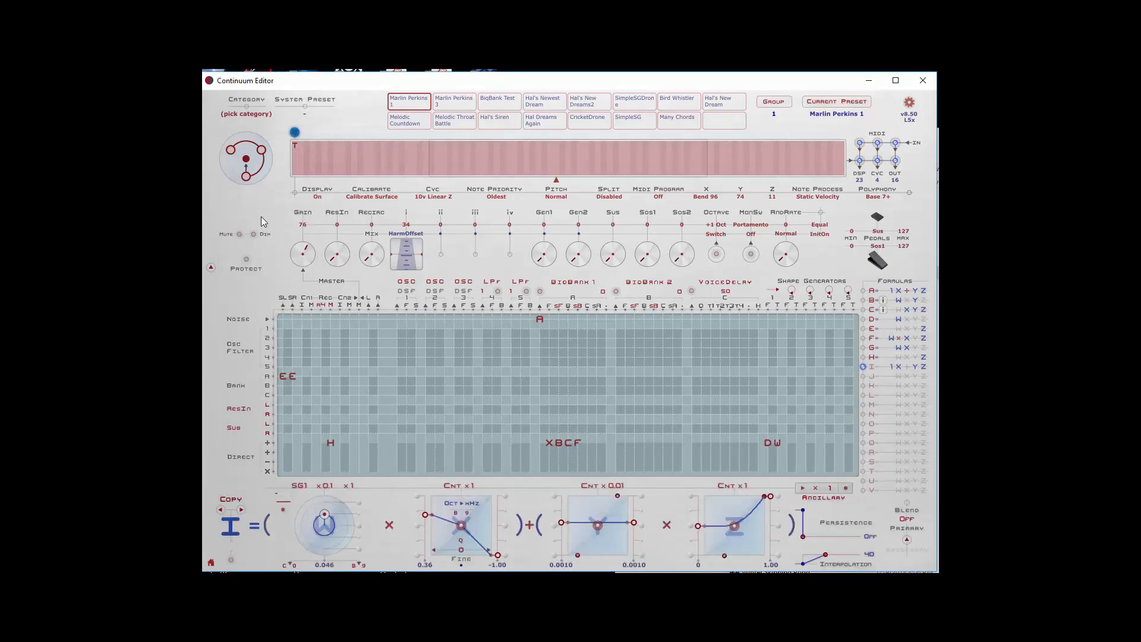
{"action": "left_click", "coordinate": [615, 320]}
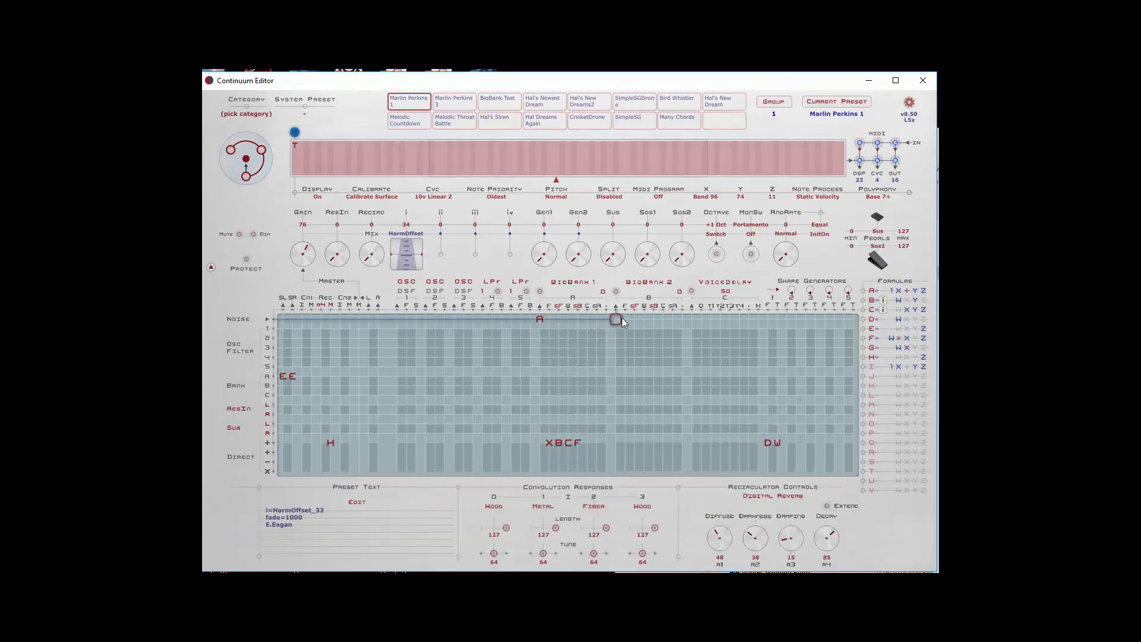
{"action": "left_click", "coordinate": [621, 443]}
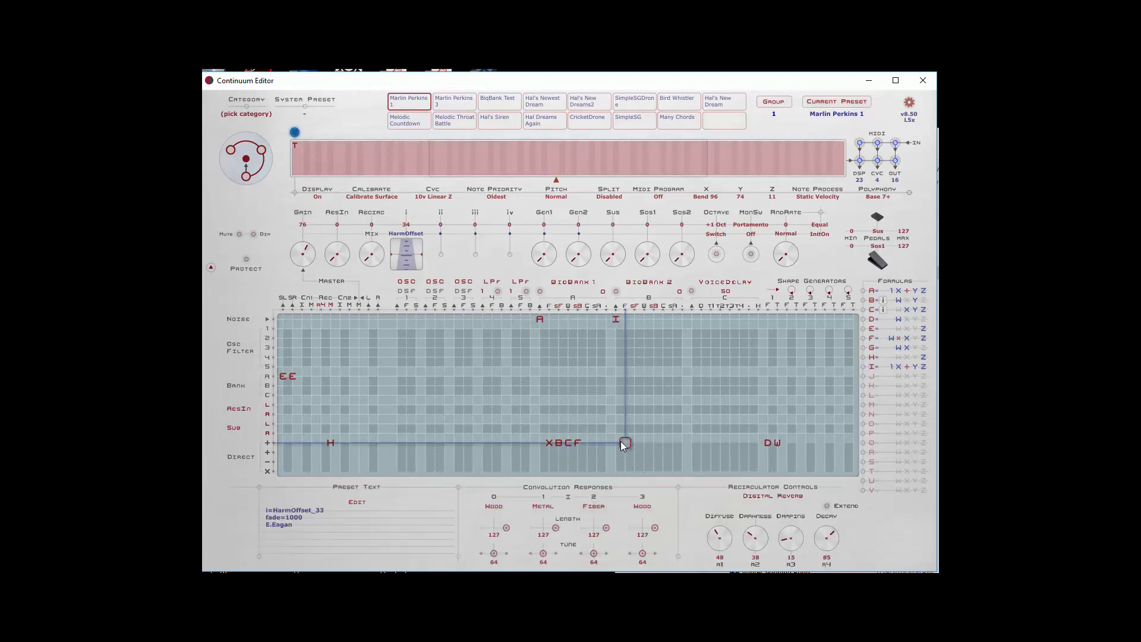
Copy formula B into formula J and assign J to BigBank 2's third column in the Direct + row
{"action": "left_click", "coordinate": [862, 377]}
{"action": "left_click", "coordinate": [220, 510]}
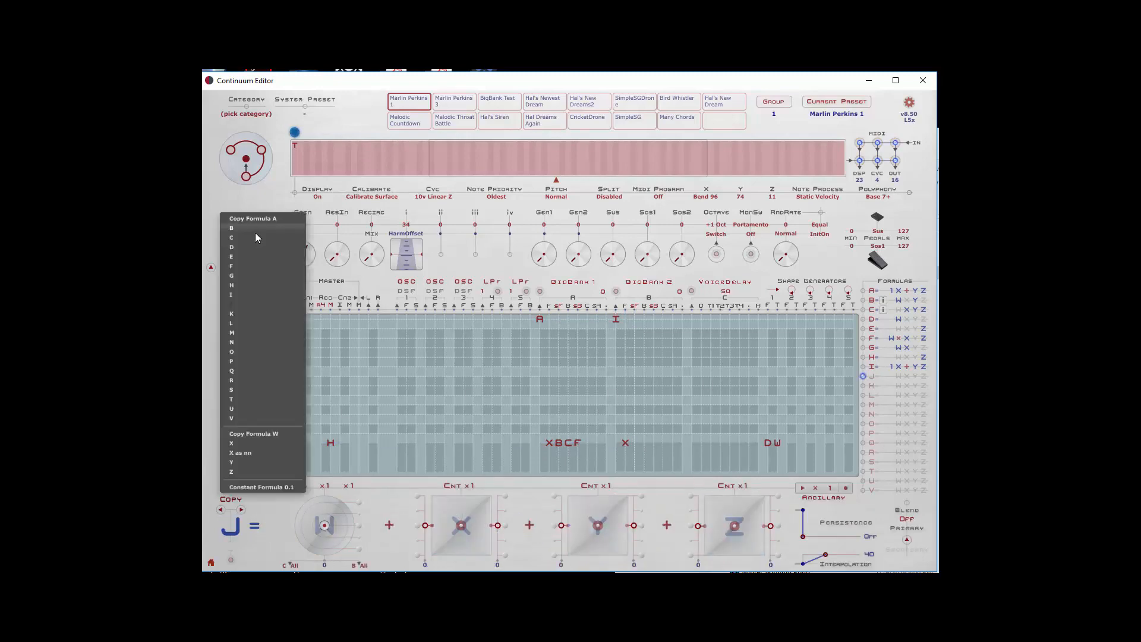
{"action": "left_click", "coordinate": [255, 229]}
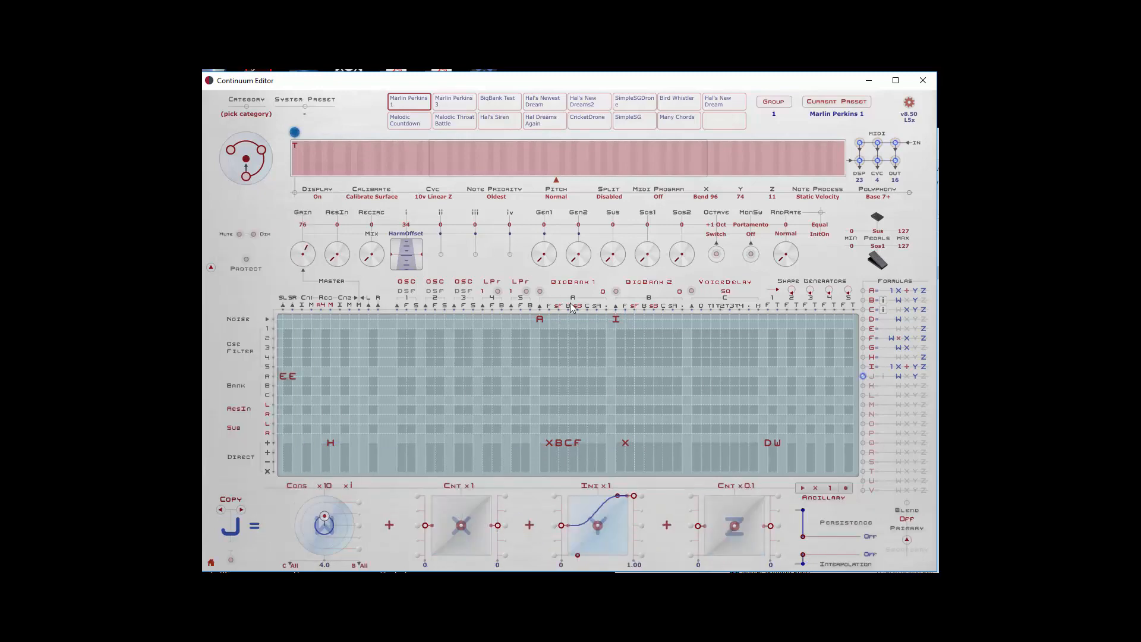
{"action": "left_click", "coordinate": [635, 445]}
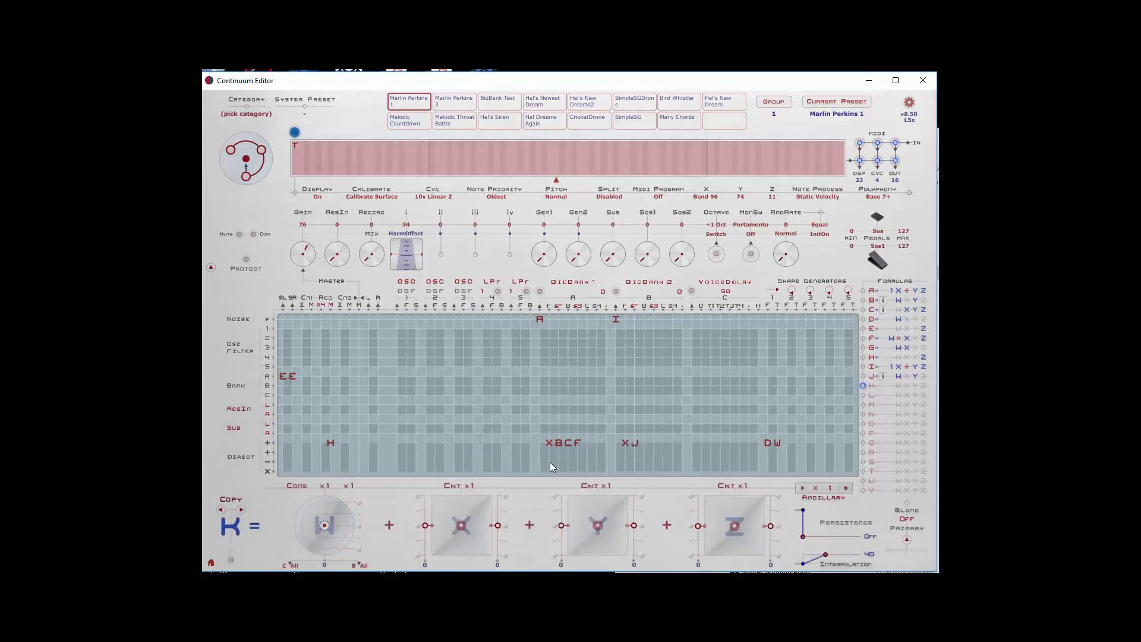
Copy formula C into formula K and assign K to BigBank 2's fourth column in the Direct + row
{"action": "left_click", "coordinate": [231, 507]}
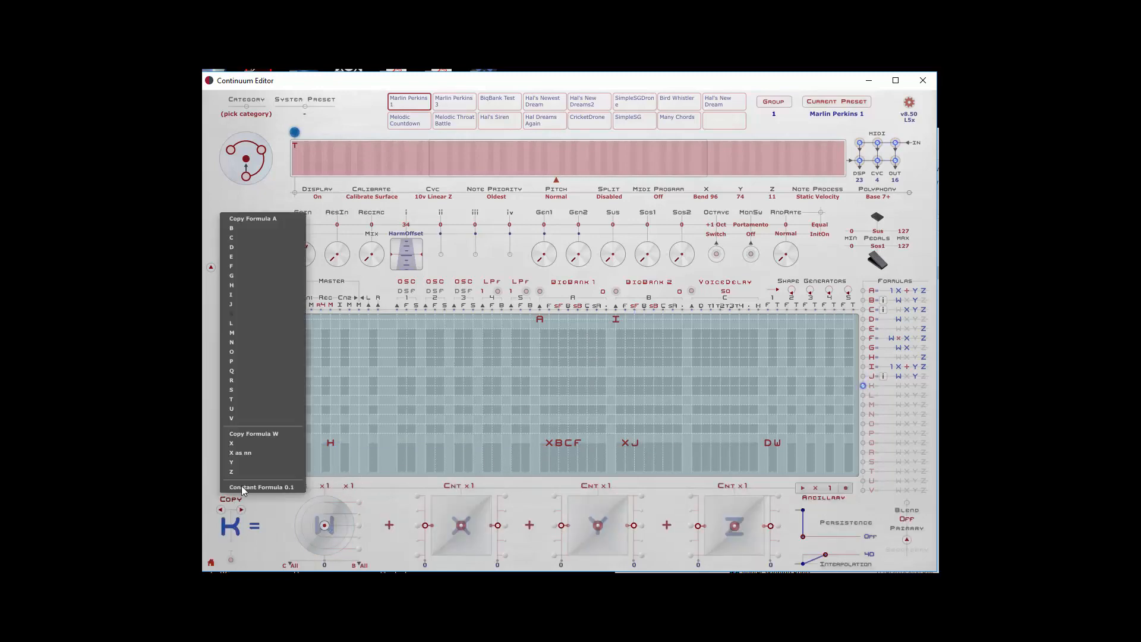
{"action": "left_click", "coordinate": [268, 230]}
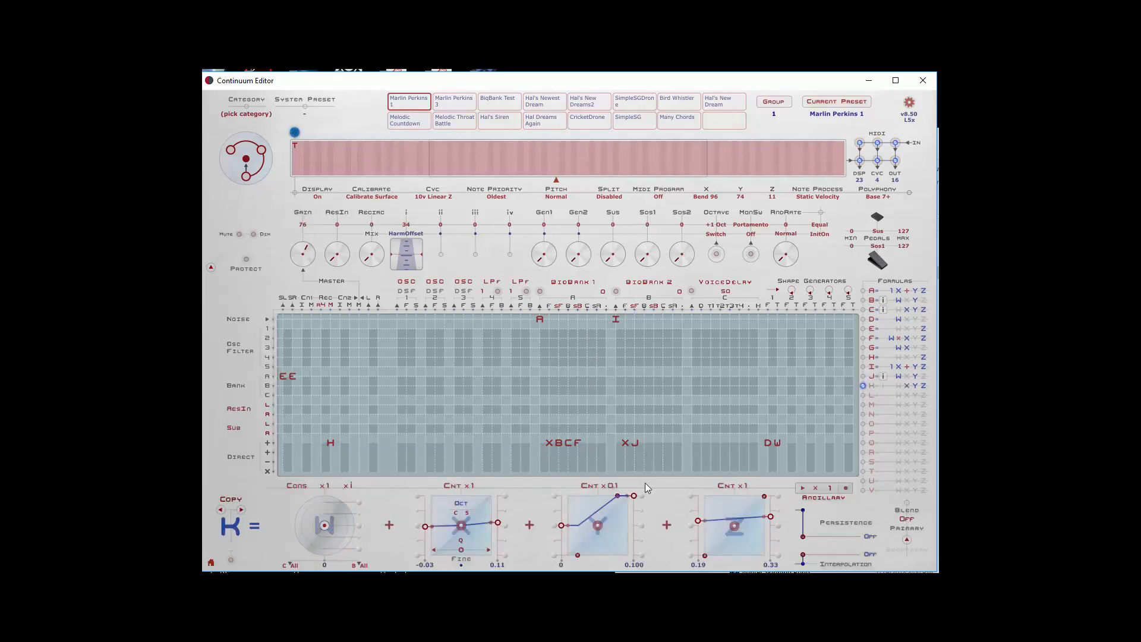
{"action": "left_click", "coordinate": [644, 445]}
Copy formula F into formula L and assign F to BigBank 2's fifth column in the Direct + row
{"action": "left_click", "coordinate": [862, 395]}
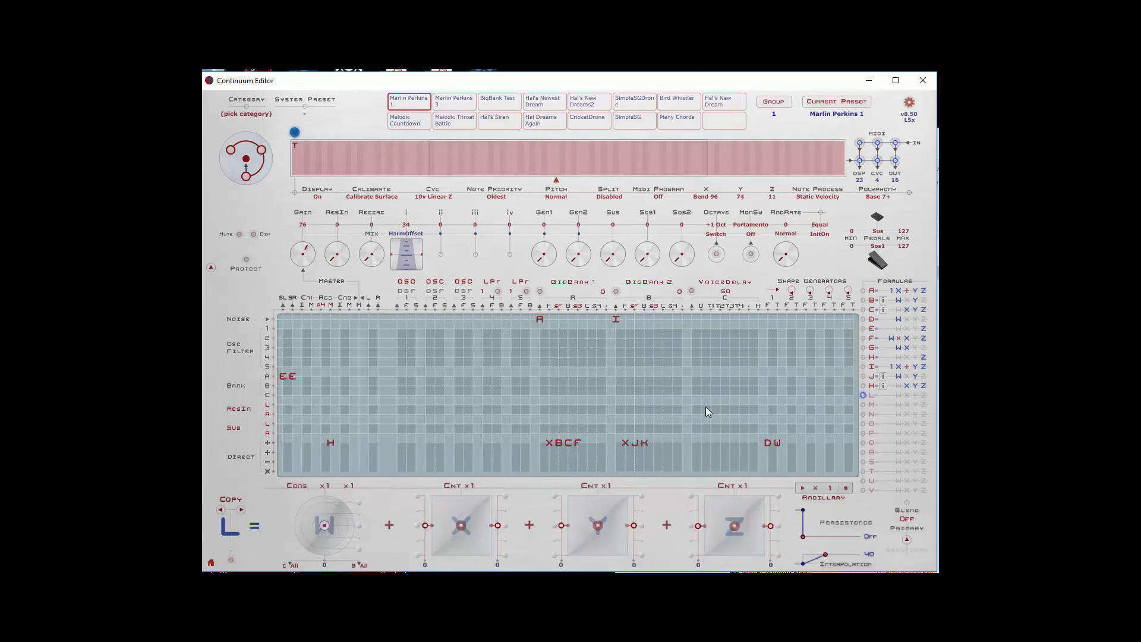
{"action": "left_click", "coordinate": [231, 502]}
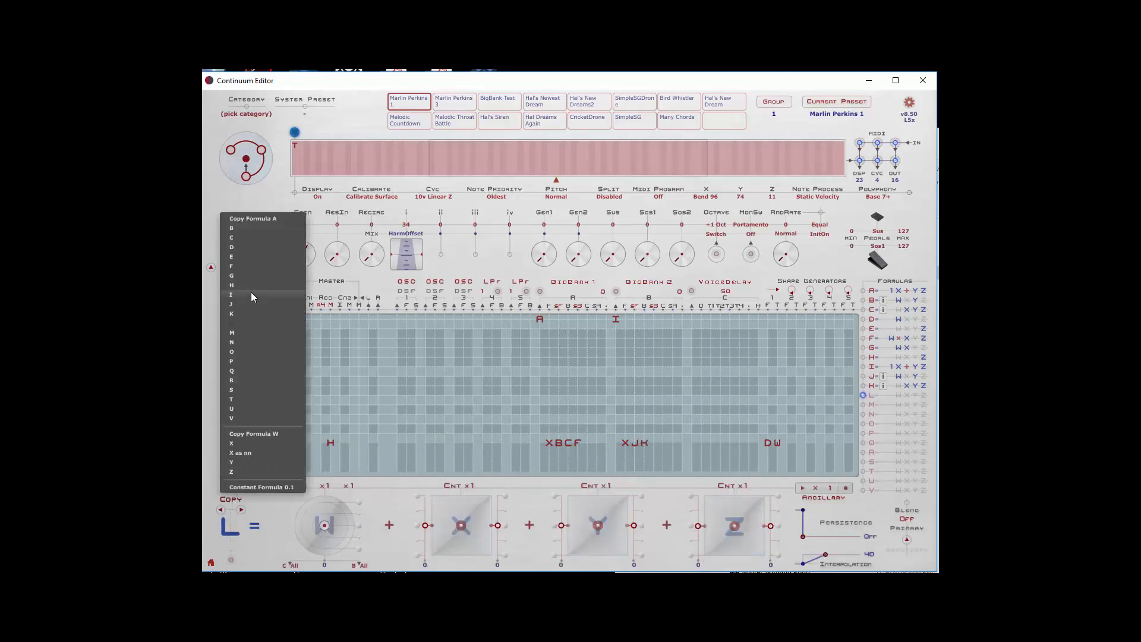
{"action": "left_click", "coordinate": [250, 277]}
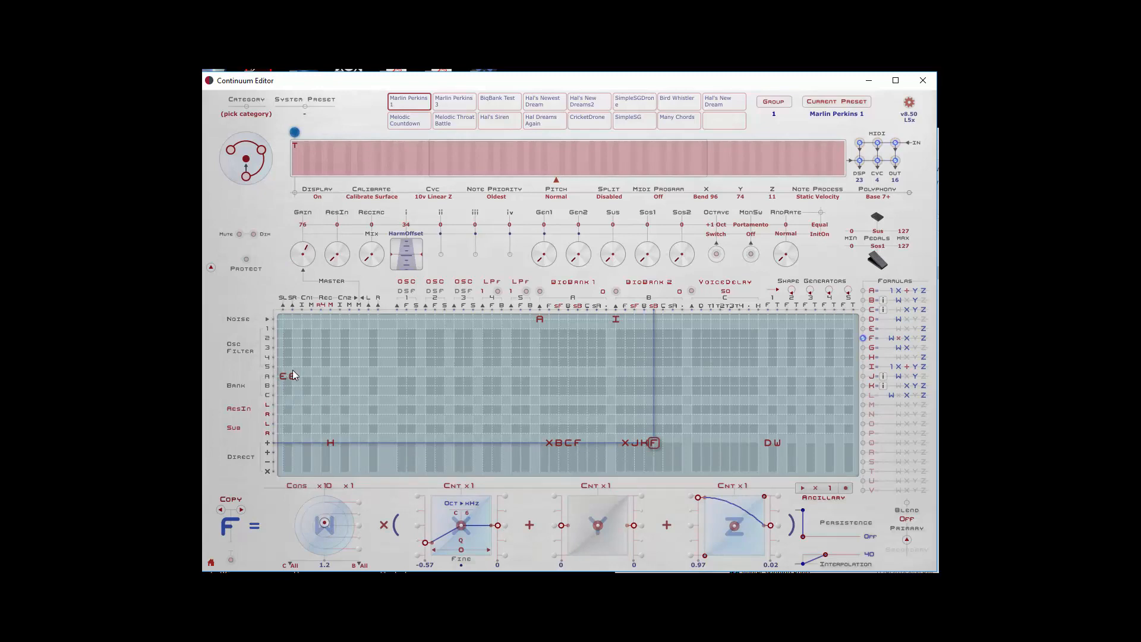
Copy formula E into formula M and assign M to the Bank B row of the SL and SR outputs
{"action": "left_click", "coordinate": [863, 404]}
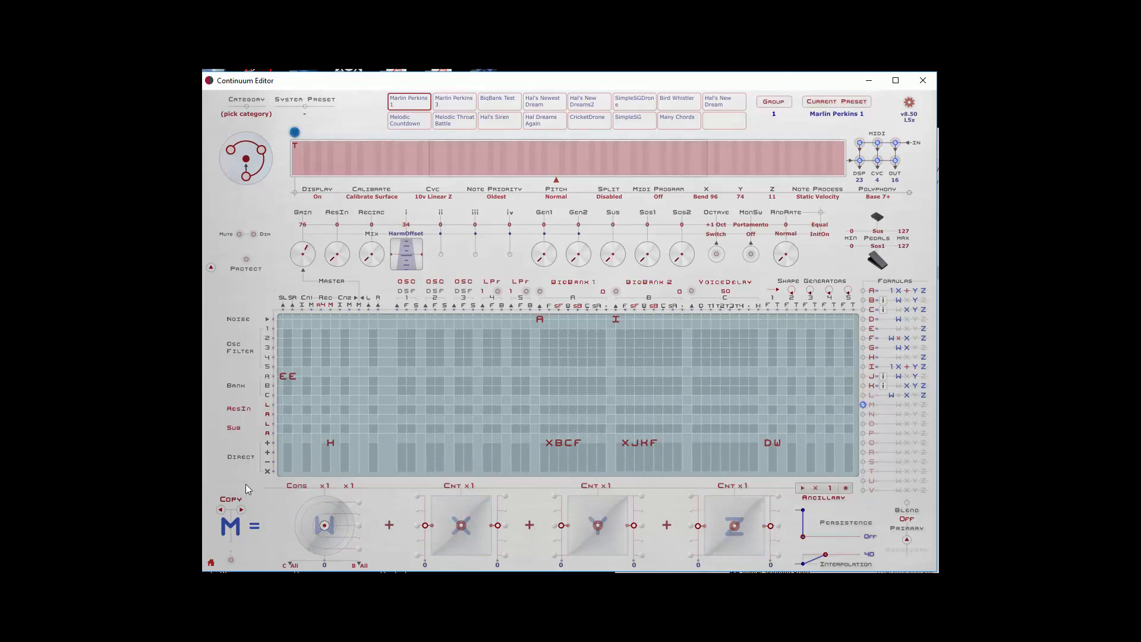
{"action": "left_click", "coordinate": [230, 505]}
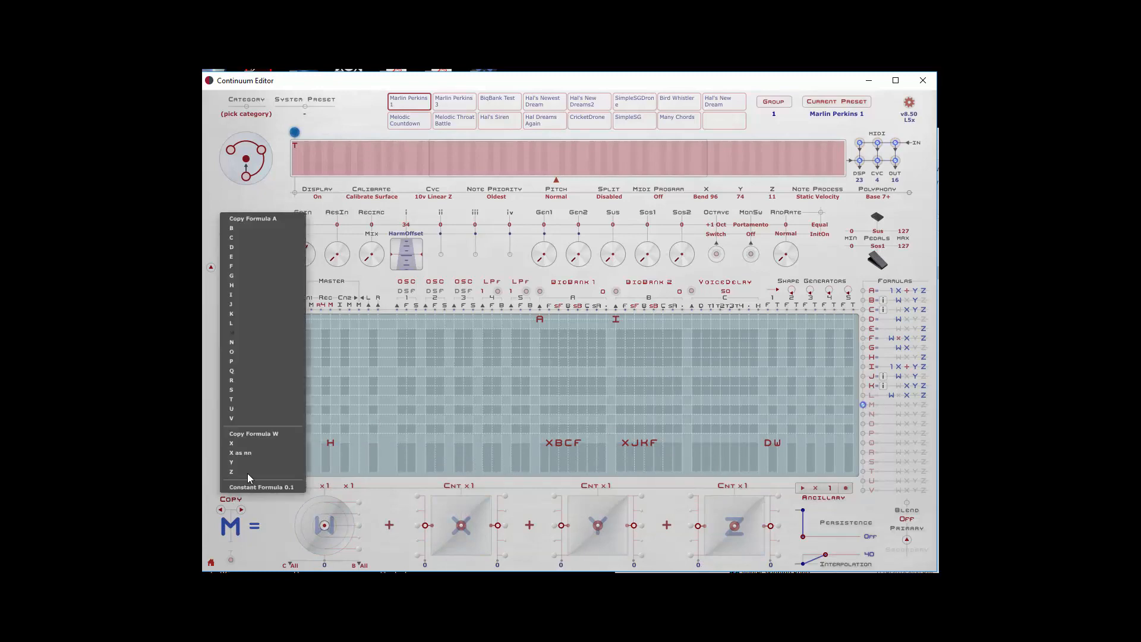
{"action": "left_click", "coordinate": [240, 256]}
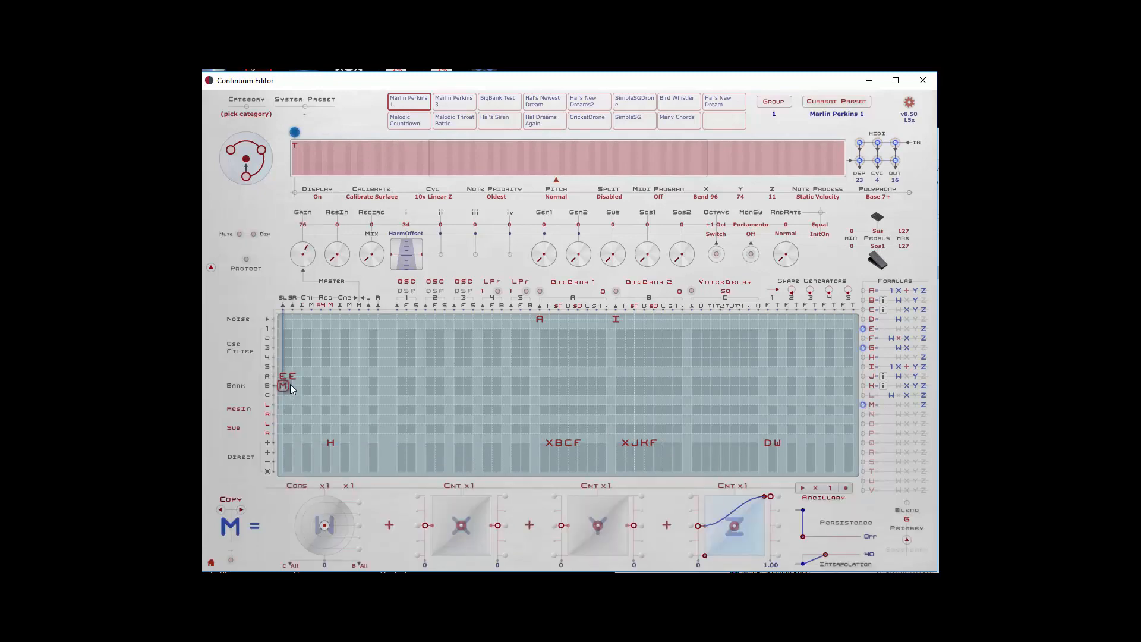
{"action": "left_click", "coordinate": [290, 384]}
{"action": "left_click", "coordinate": [292, 376]}
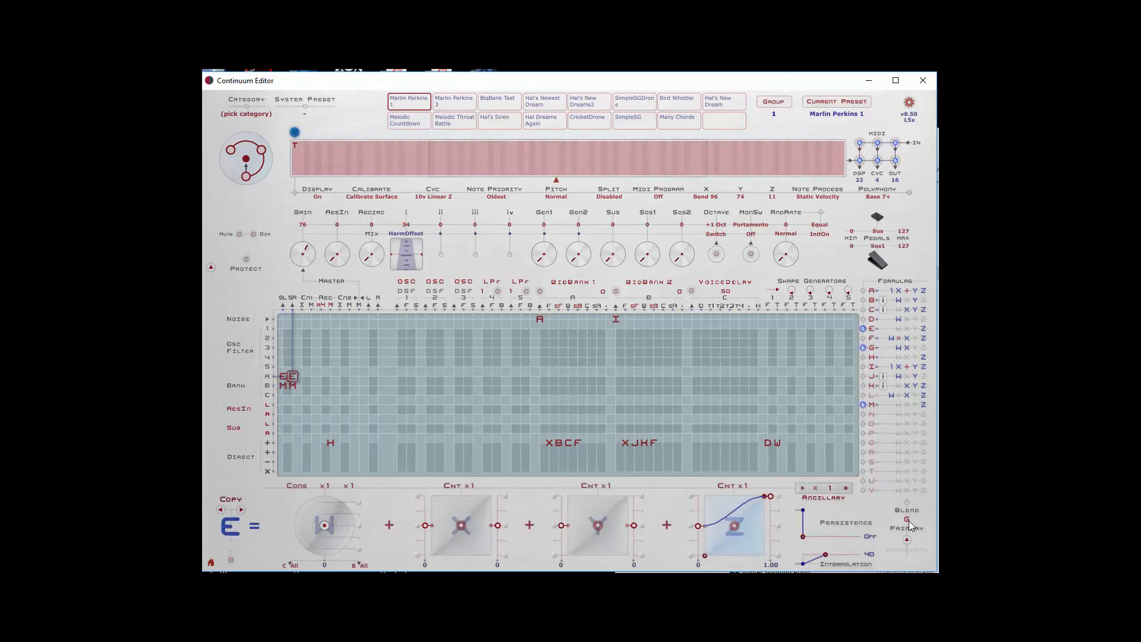
Copy formula G into formula N and set formula M's blend to N
{"action": "left_click", "coordinate": [864, 414]}
{"action": "left_click", "coordinate": [233, 502]}
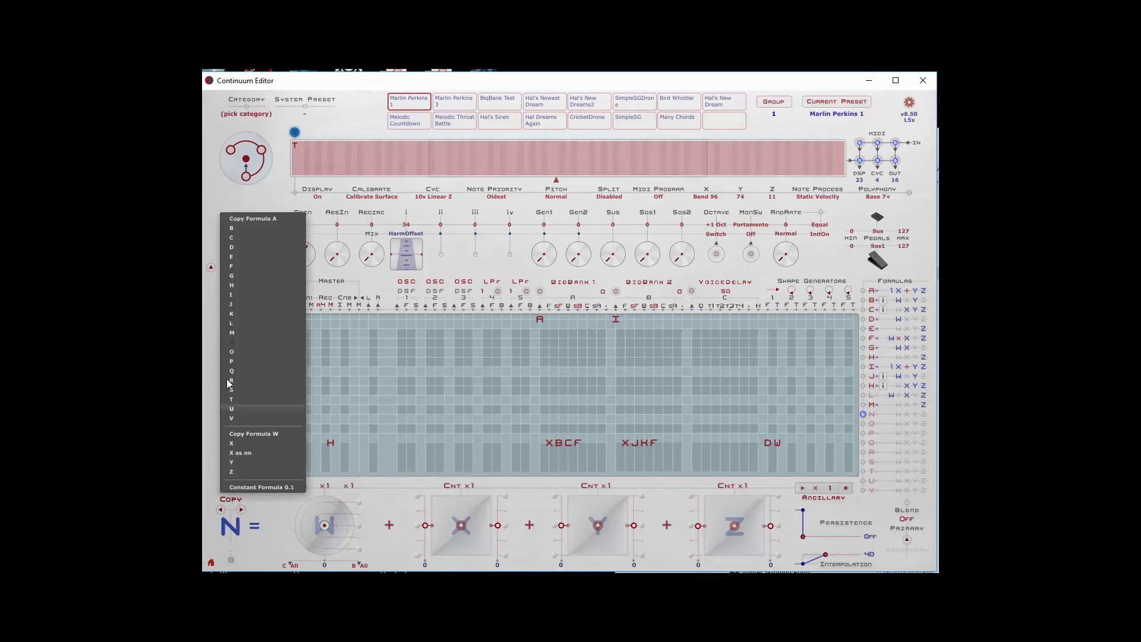
{"action": "left_click", "coordinate": [245, 272]}
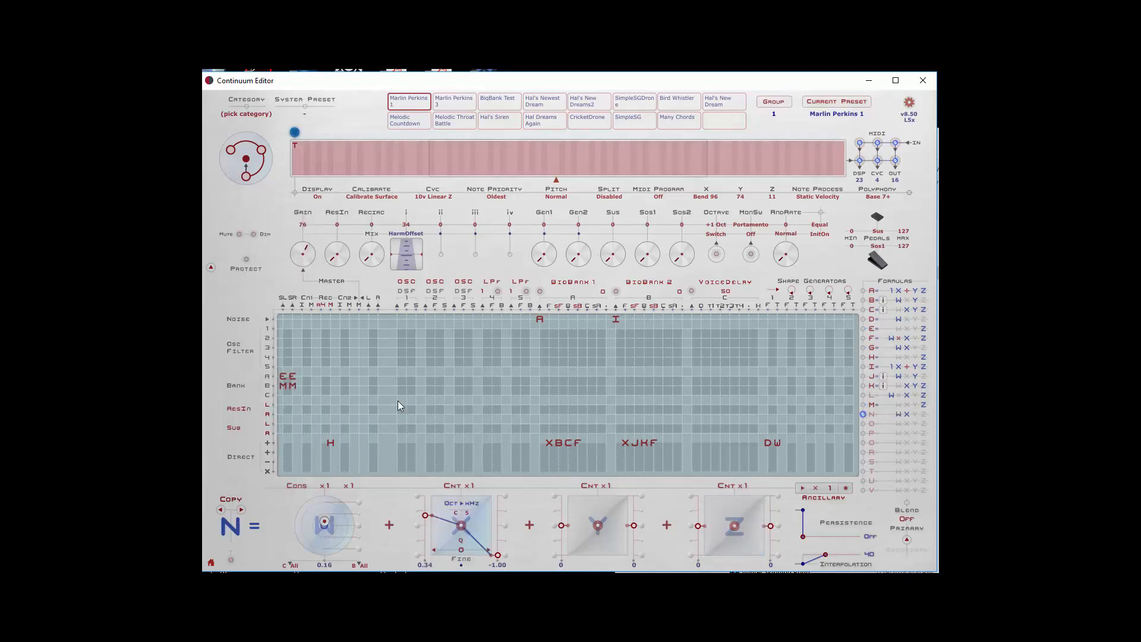
{"action": "left_click", "coordinate": [294, 384]}
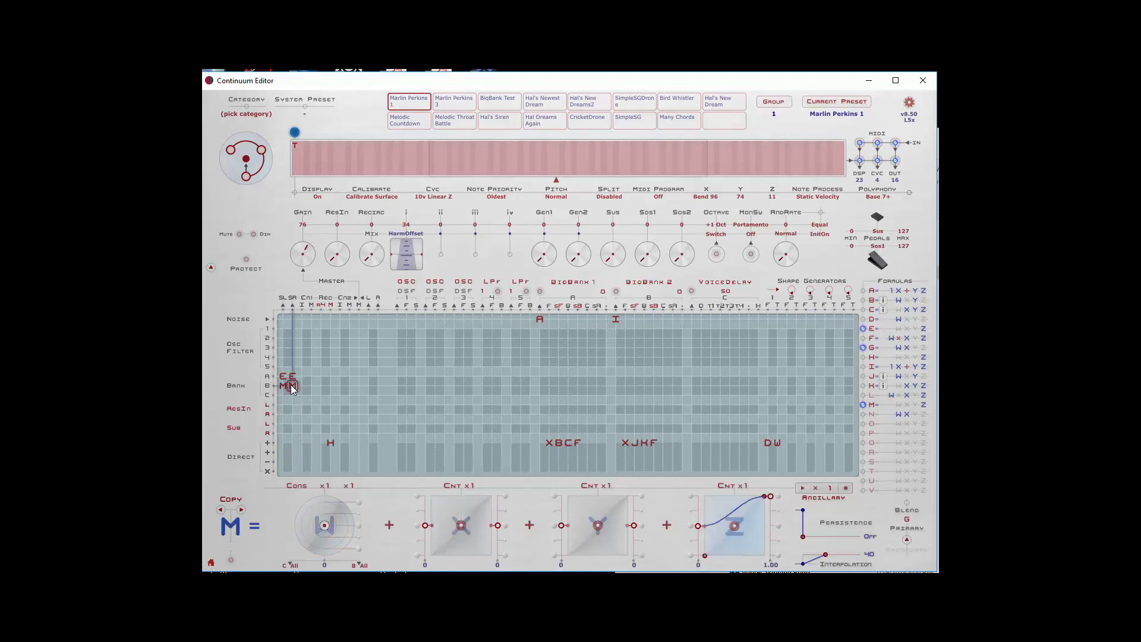
{"action": "left_click", "coordinate": [908, 521]}
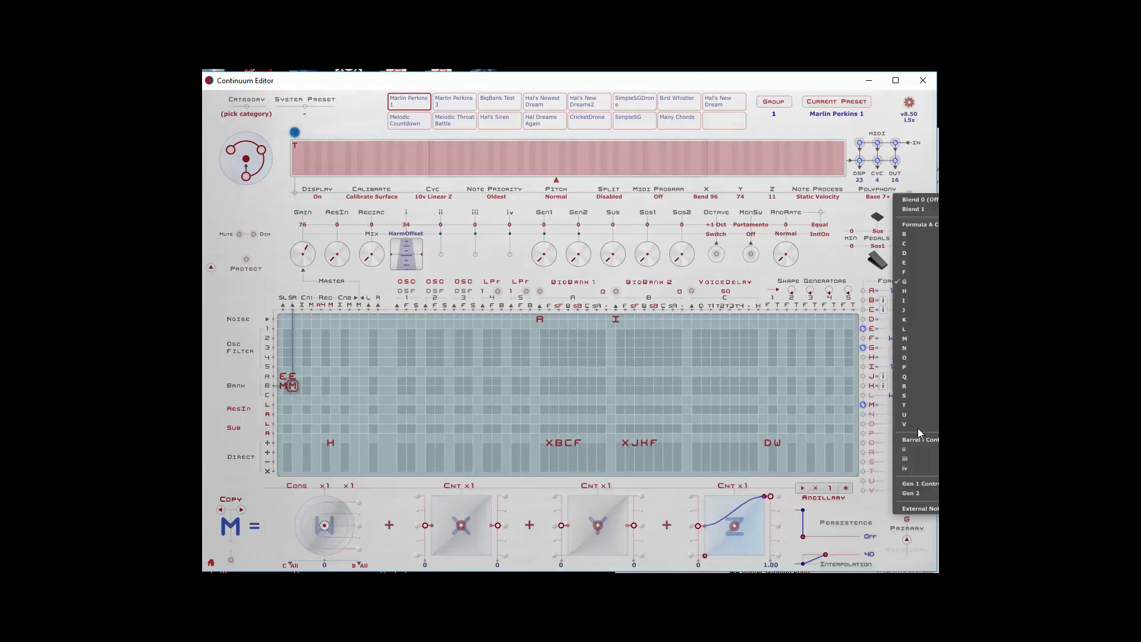
{"action": "left_click", "coordinate": [906, 352]}
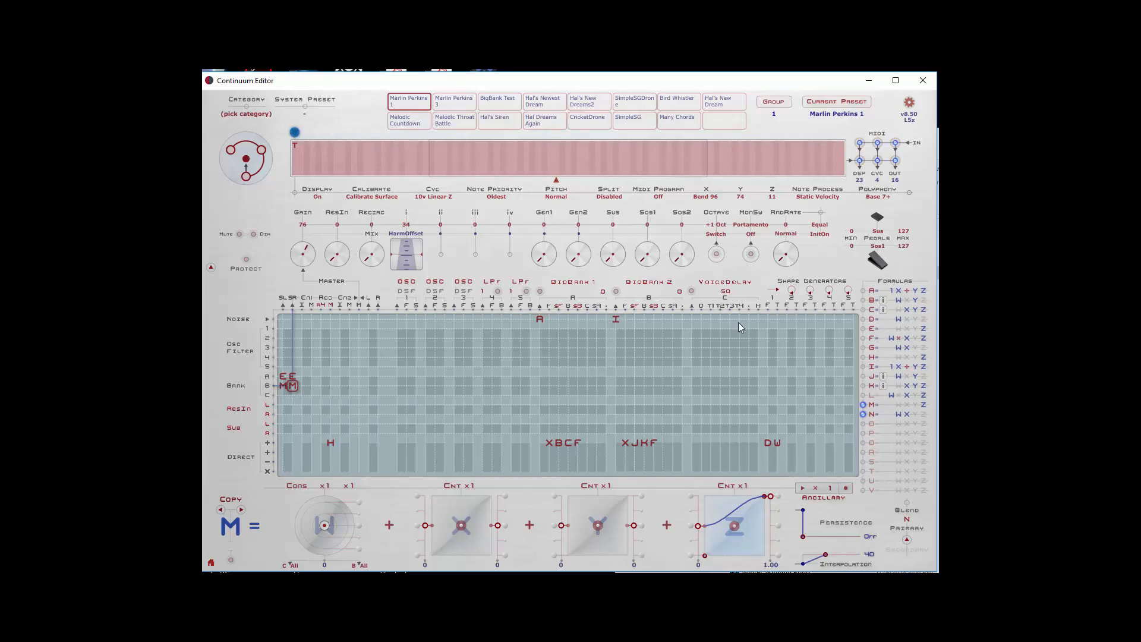
Copy formula D into formula O and assign O and W to Shape Generator 2's columns in the Direct + row
{"action": "left_click", "coordinate": [864, 424]}
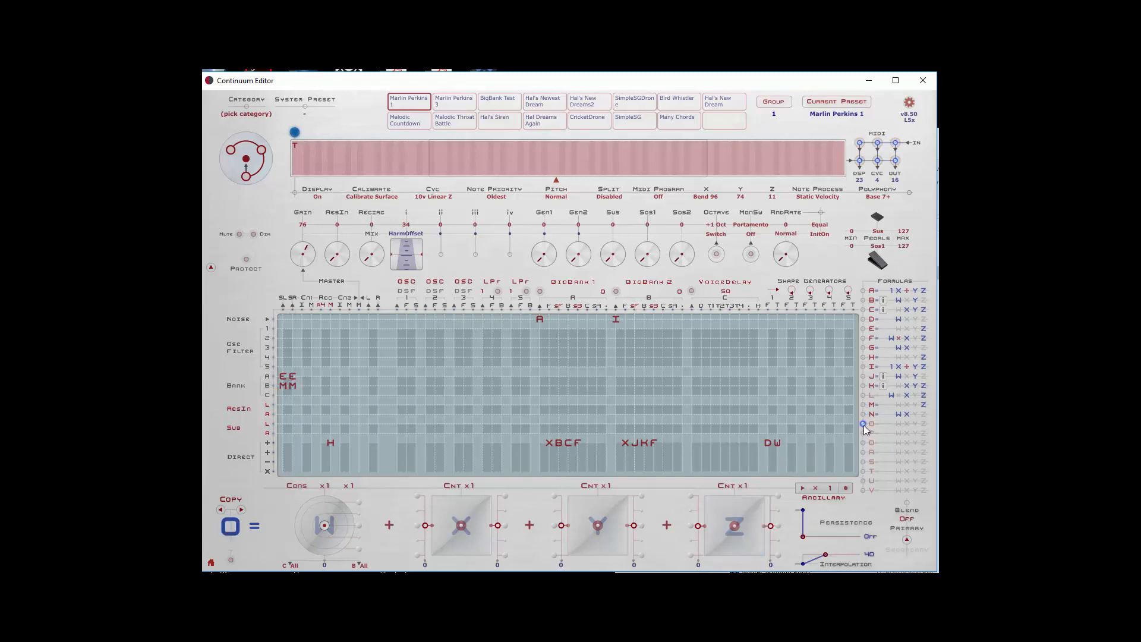
{"action": "left_click", "coordinate": [234, 498]}
{"action": "left_click", "coordinate": [242, 255]}
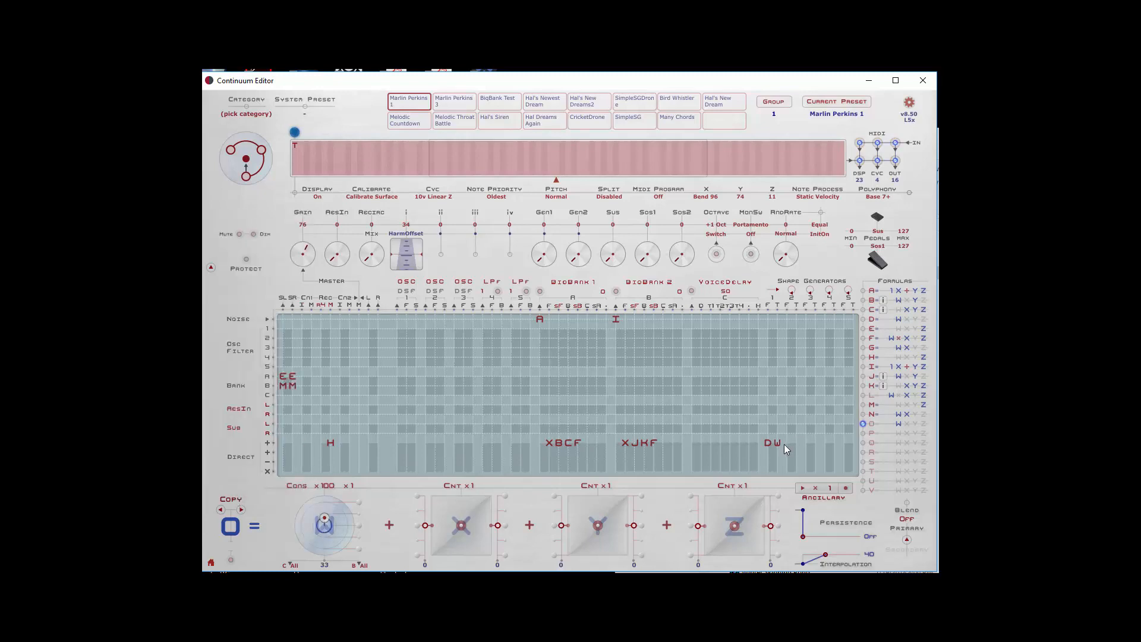
{"action": "left_click", "coordinate": [784, 444]}
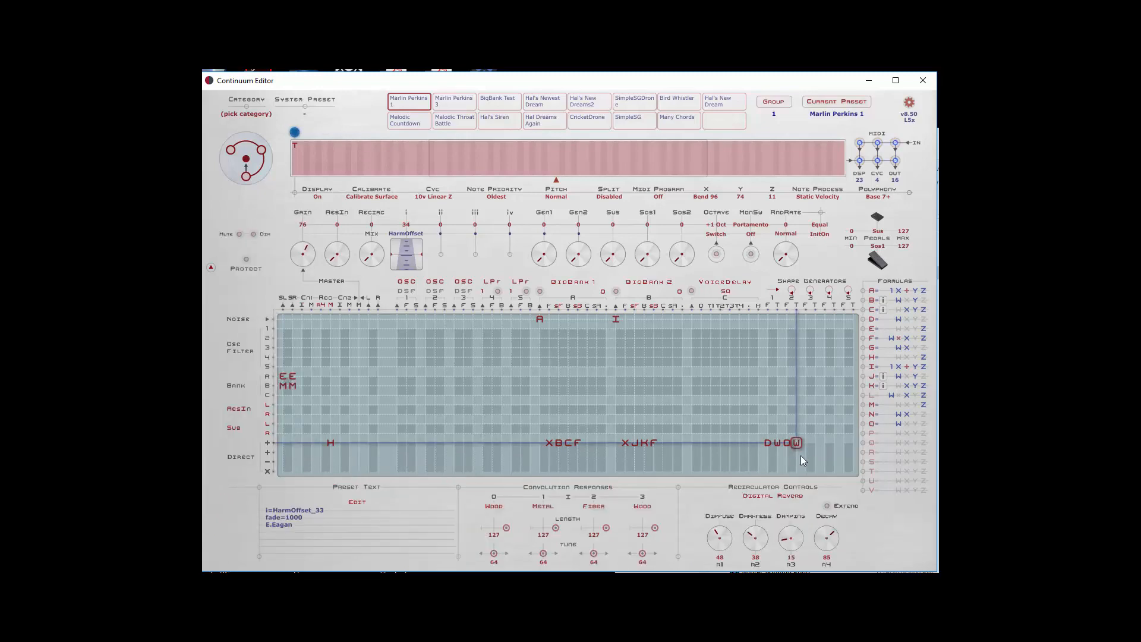
Set Shape Generator 2 to Single Cycle and use SG2 as the W source of formula I
{"action": "left_click", "coordinate": [791, 291]}
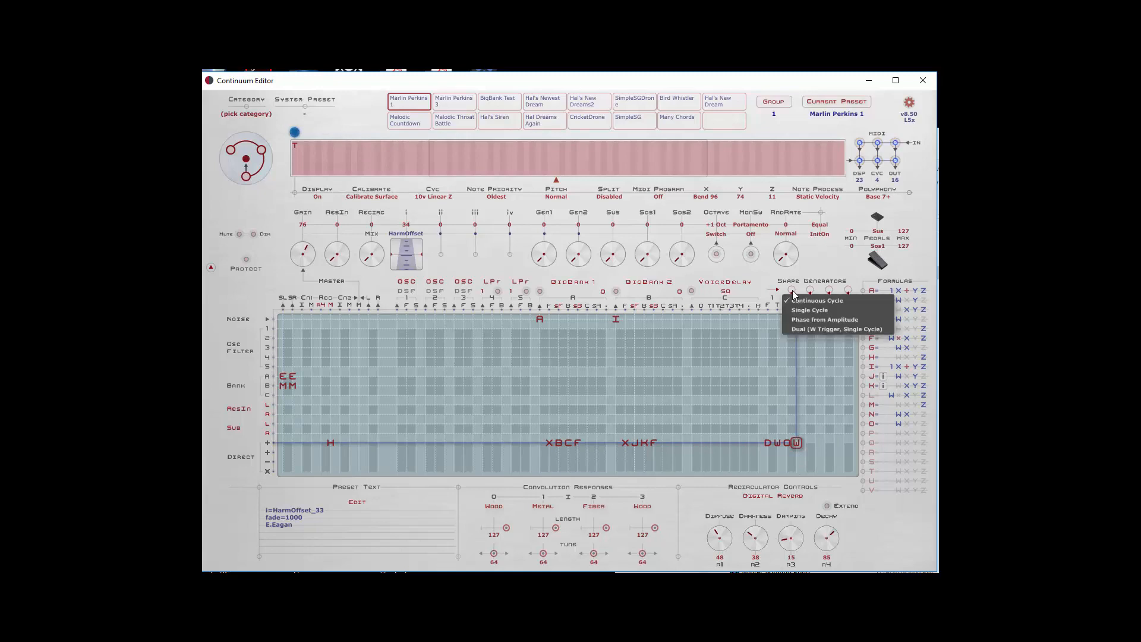
{"action": "left_click", "coordinate": [805, 311]}
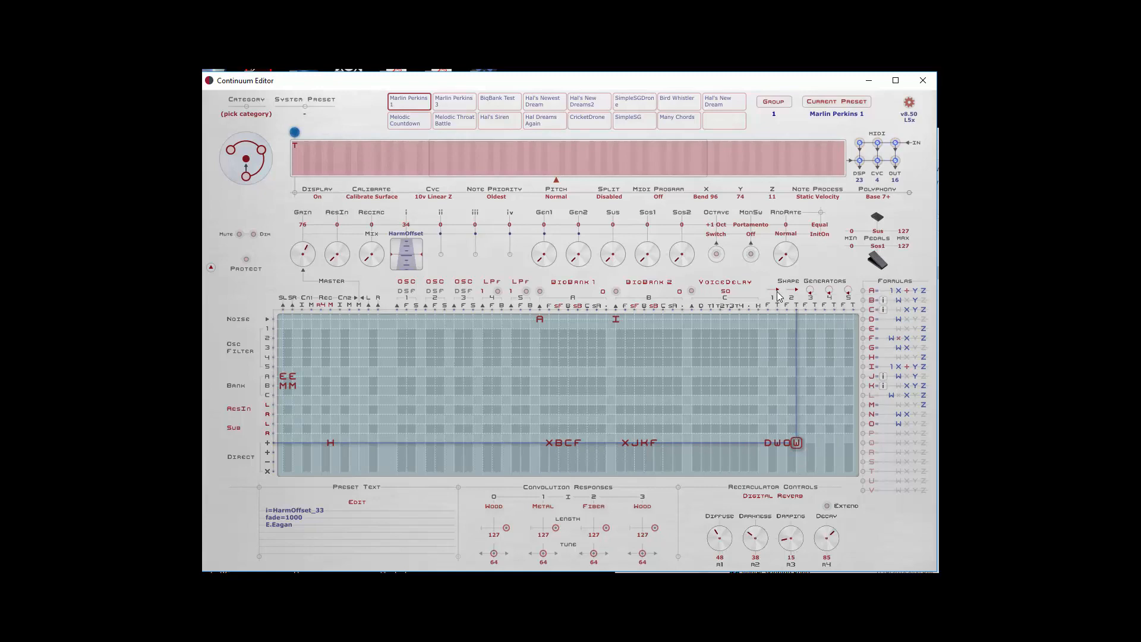
{"action": "left_click", "coordinate": [616, 319]}
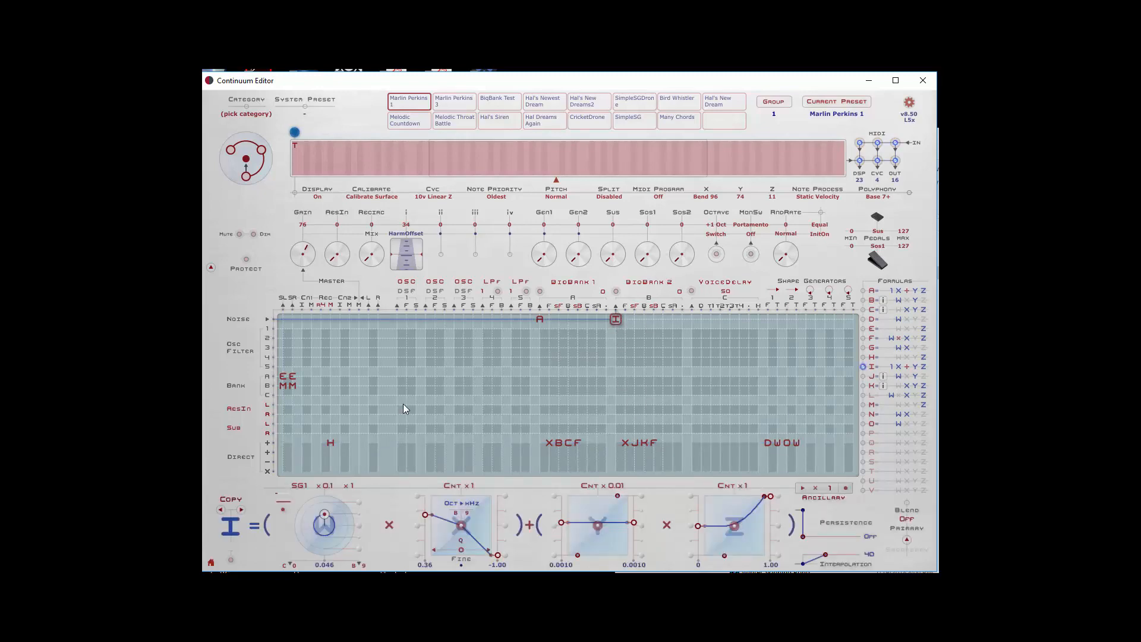
{"action": "left_click", "coordinate": [295, 486]}
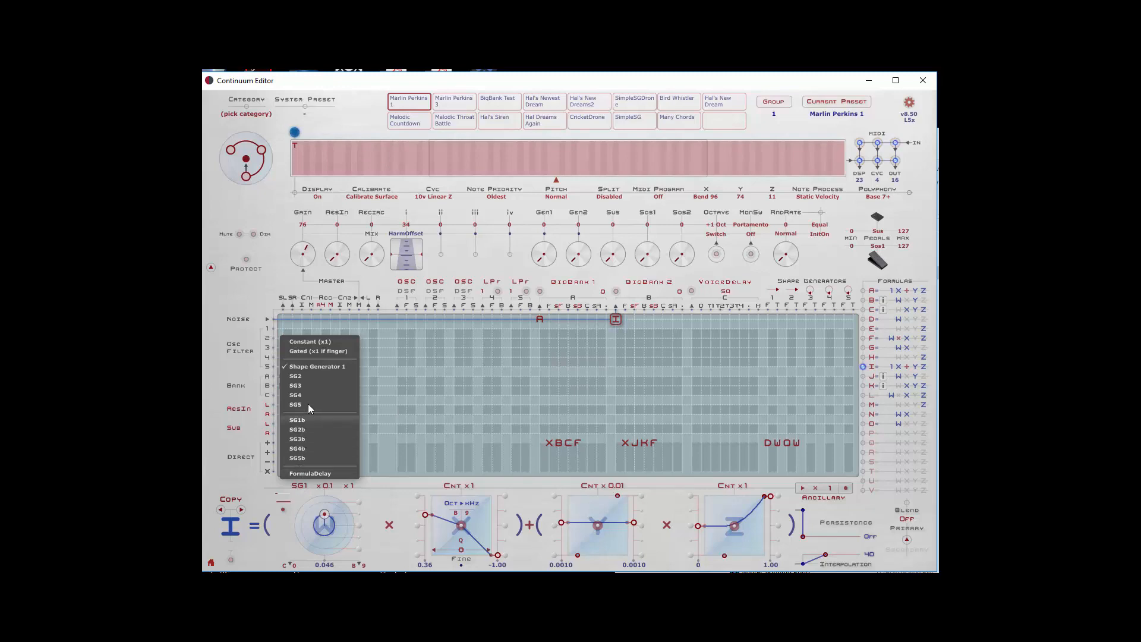
{"action": "left_click", "coordinate": [309, 384]}
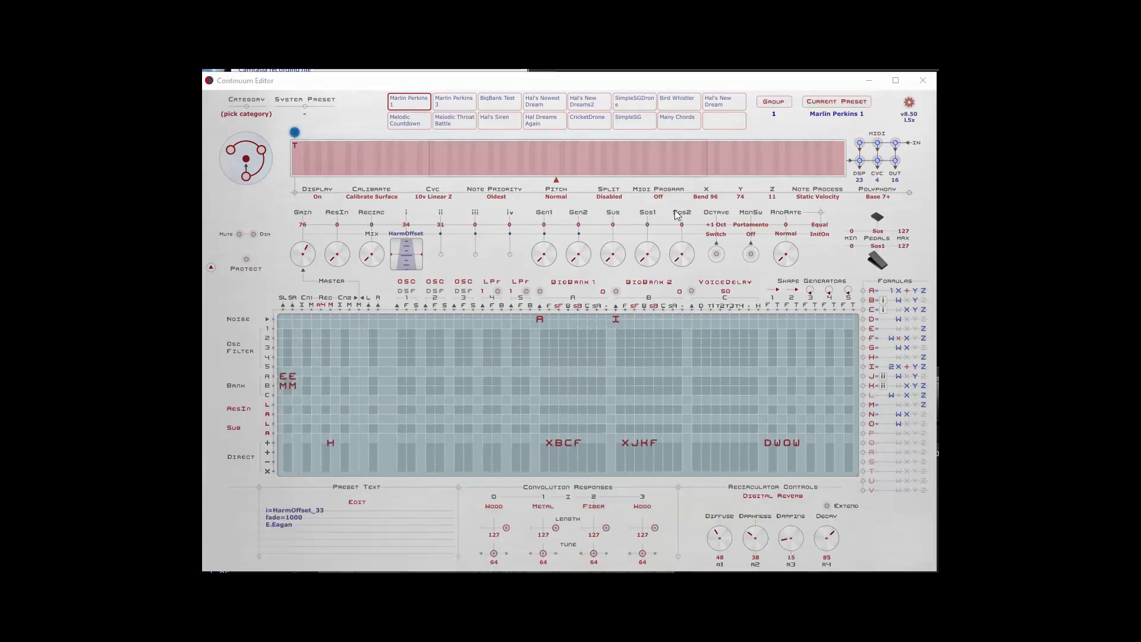
Edit the preset text so barrel i is labelled HarmOffA and barrel ii is labelled HarmOffB
{"action": "left_click", "coordinate": [357, 503]}
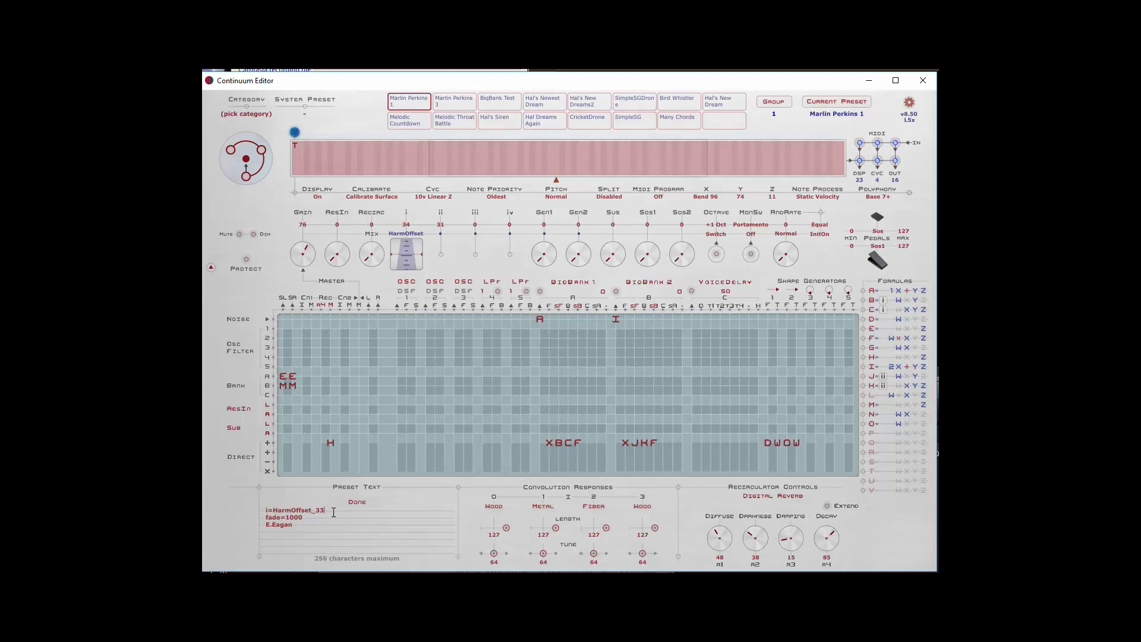
{"action": "key", "text": "Return"}
{"action": "type", "text": "ii=HarmOff"}
{"action": "key", "text": "BackSpace"}
{"action": "key", "text": "BackSpace"}
{"action": "key", "text": "BackSpace"}
{"action": "type", "text": "A"}
{"action": "left_click", "coordinate": [364, 499]}
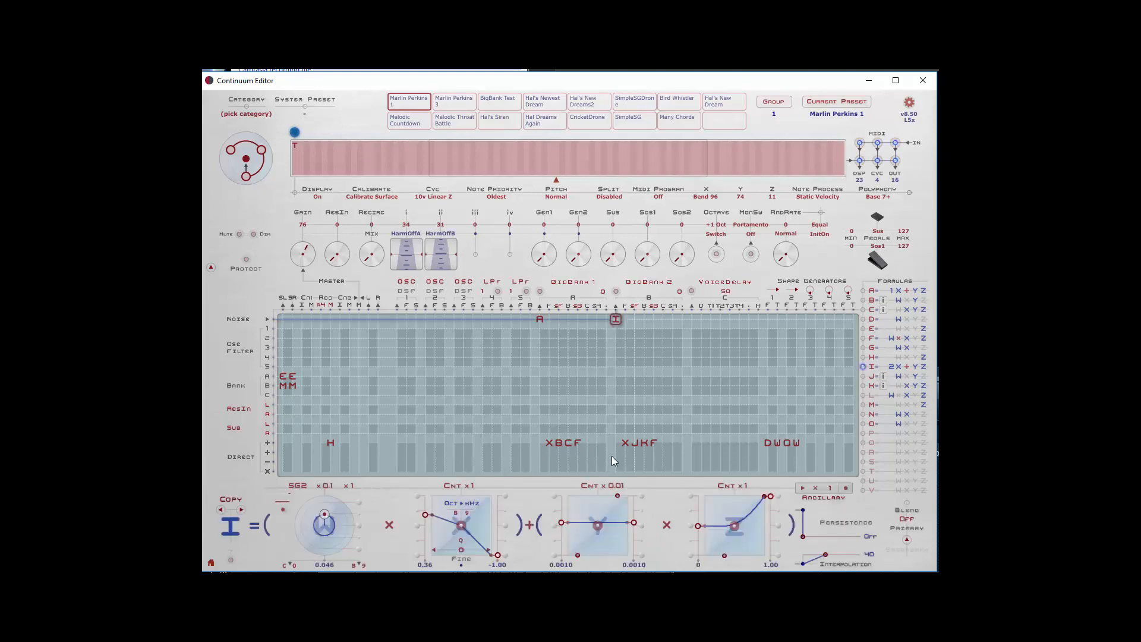
Check formula B's multiplier, then set formula J's W multiplier to x ii (range 0 to 1)
{"action": "left_click", "coordinate": [557, 443]}
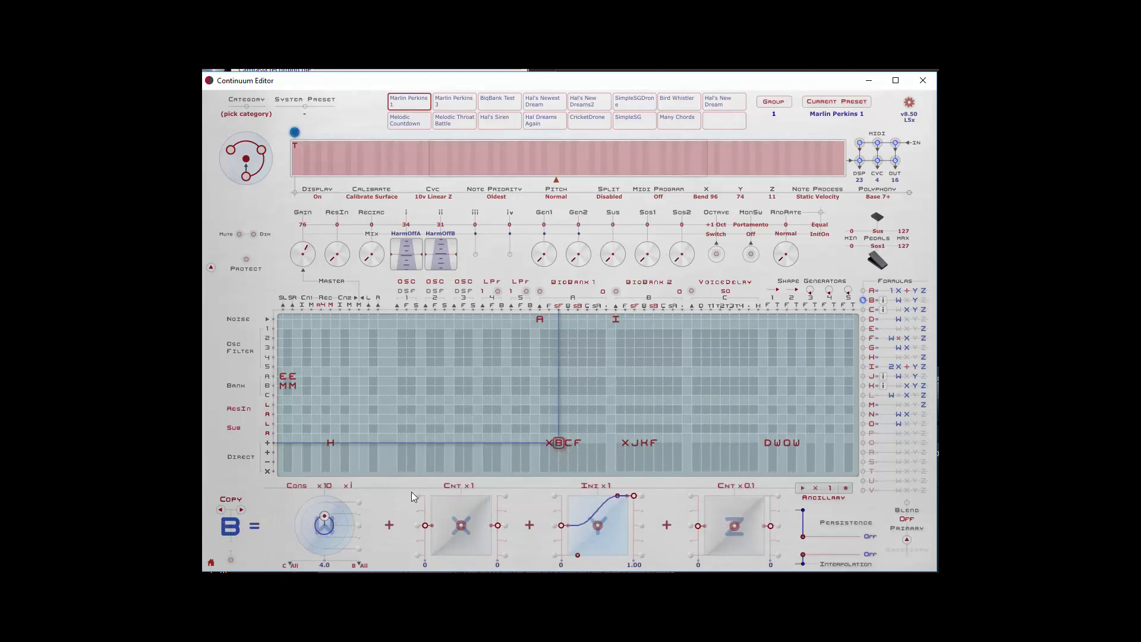
{"action": "left_click", "coordinate": [634, 443]}
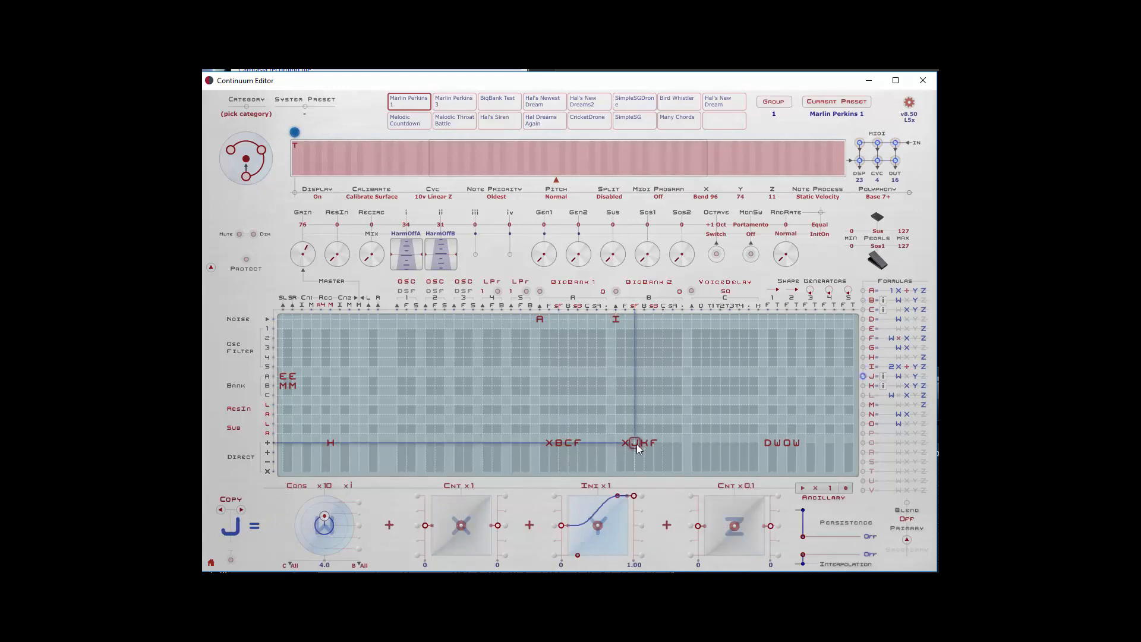
{"action": "left_click", "coordinate": [350, 485]}
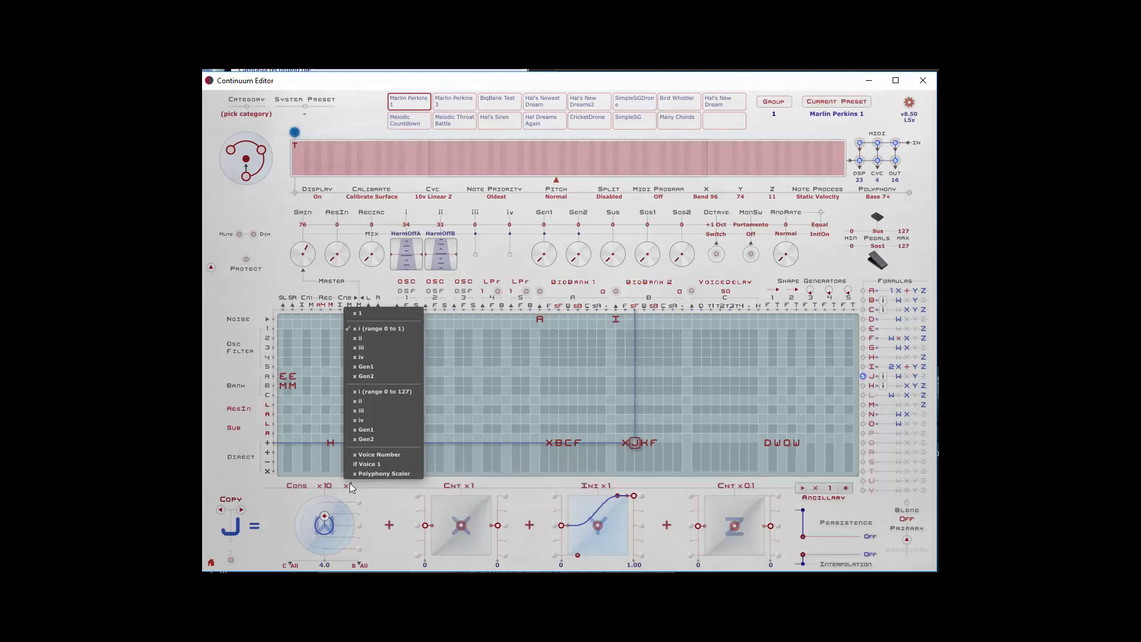
{"action": "left_click", "coordinate": [372, 340]}
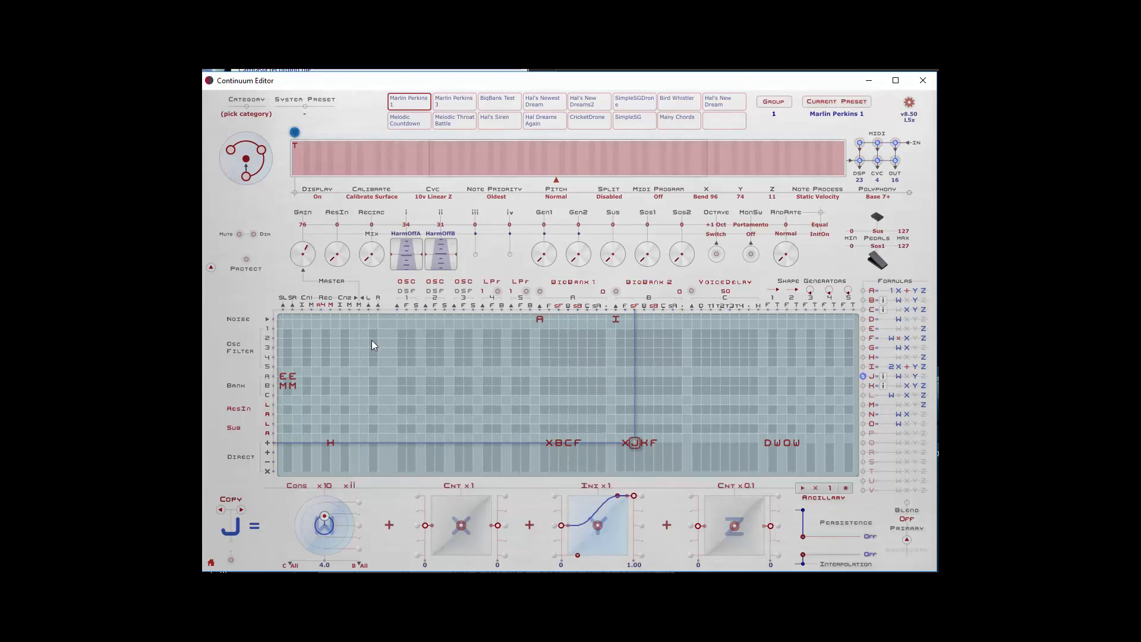
Check formula C's multiplier, set formula K's W multiplier to x ii (range 0 to 1), and set the HarmOffB barrel to 63
{"action": "left_click", "coordinate": [565, 444]}
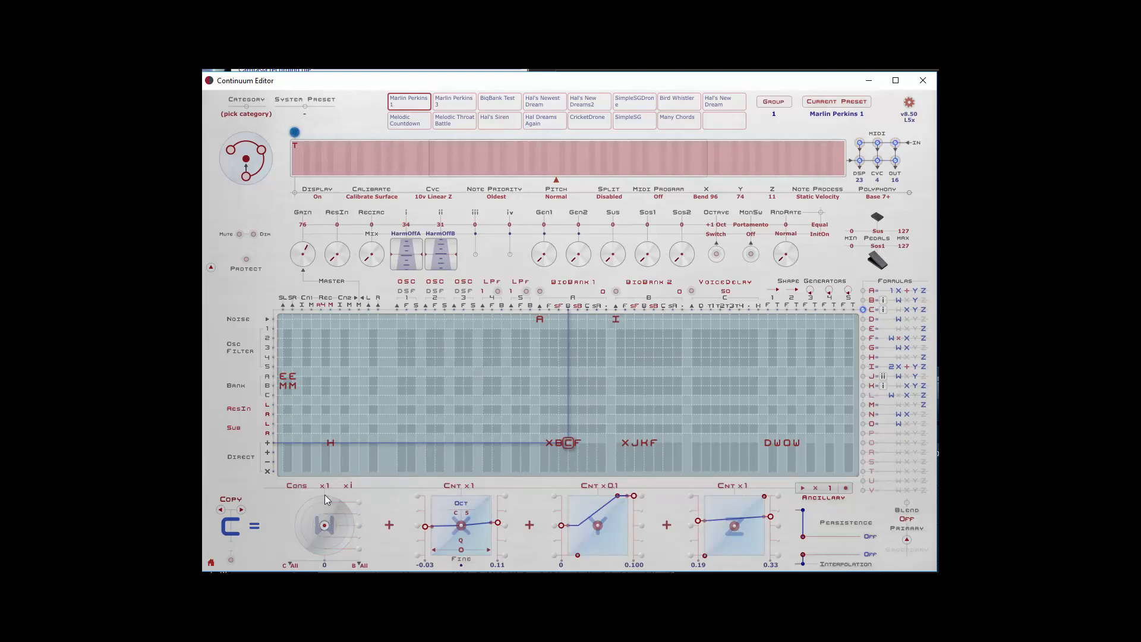
{"action": "left_click", "coordinate": [643, 443]}
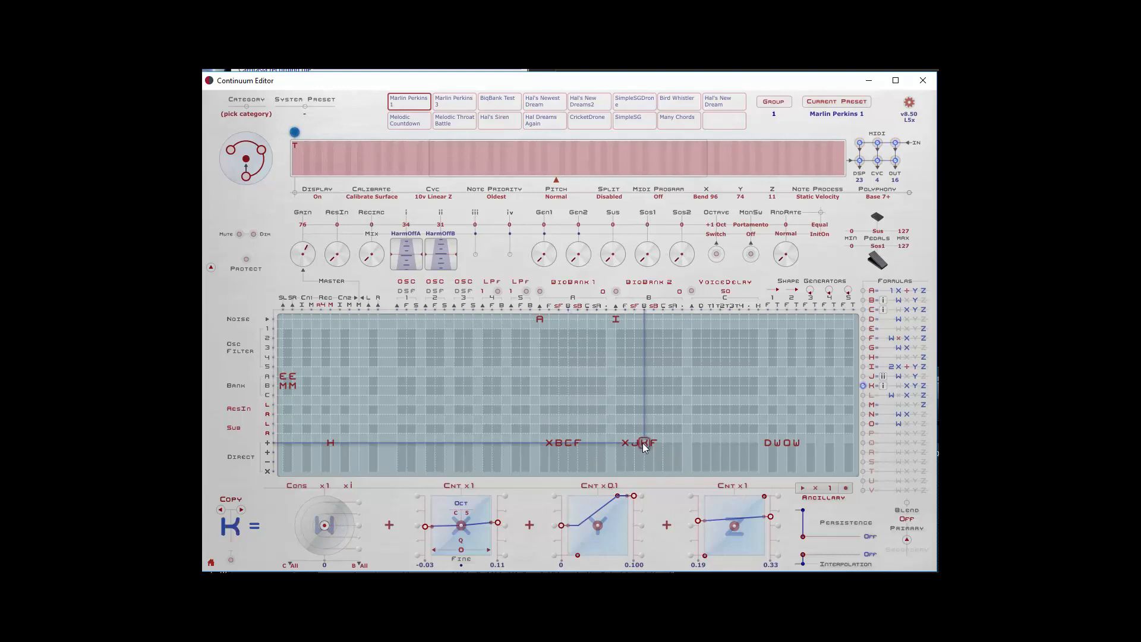
{"action": "left_click", "coordinate": [350, 487]}
{"action": "left_click", "coordinate": [365, 340]}
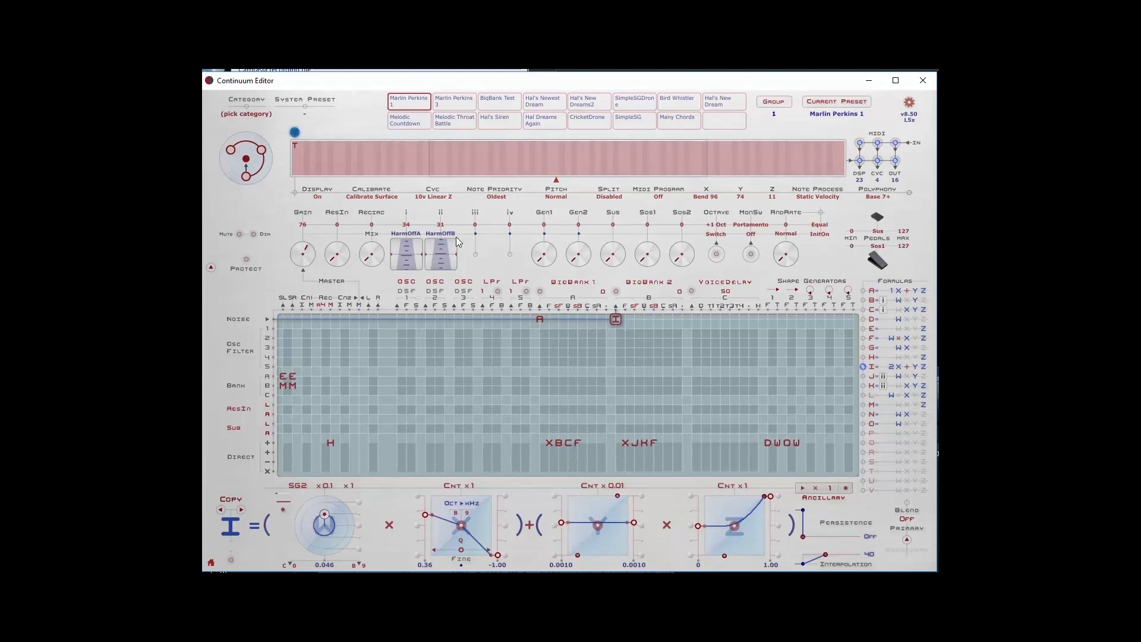
{"action": "mouse_move", "coordinate": [637, 313]}
{"action": "left_click_drag", "start_coordinate": [447, 259], "coordinate": [446, 246]}
Check the SG1 shape used by formula A, then change formula I's SG2 shape to Pulse at End
{"action": "left_click", "coordinate": [540, 319]}
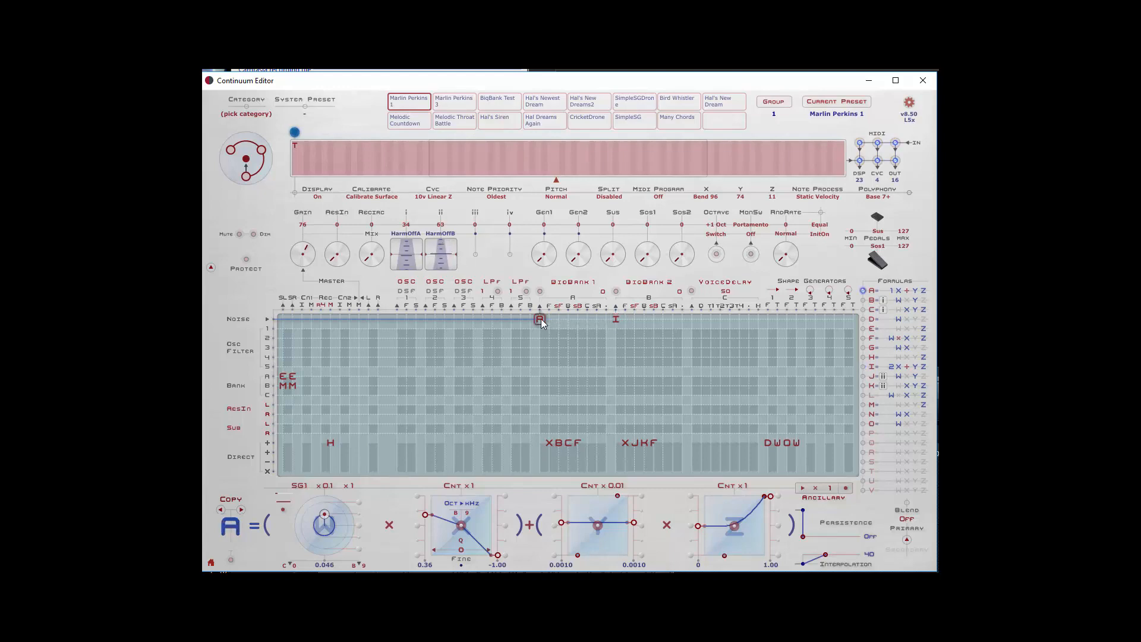
{"action": "left_click", "coordinate": [280, 503]}
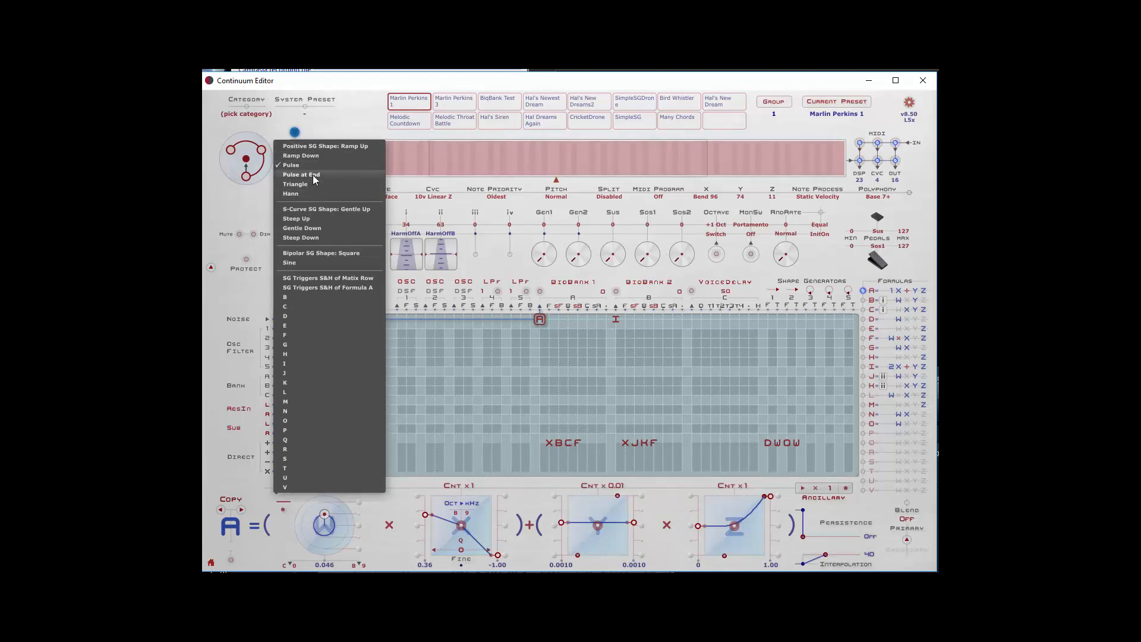
{"action": "left_click", "coordinate": [616, 320]}
{"action": "left_click", "coordinate": [616, 320]}
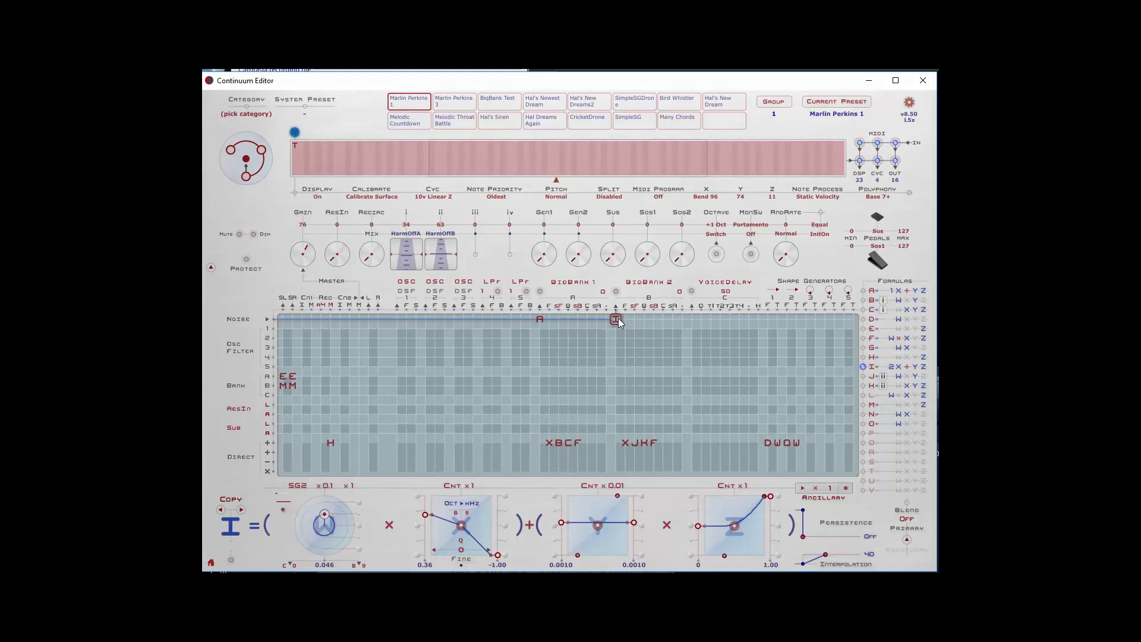
{"action": "left_click", "coordinate": [285, 497]}
{"action": "left_click", "coordinate": [298, 173]}
Compare formulas D and O, then add the line Gen1=BDouble below the barrel labels in the preset text
{"action": "left_click", "coordinate": [787, 443]}
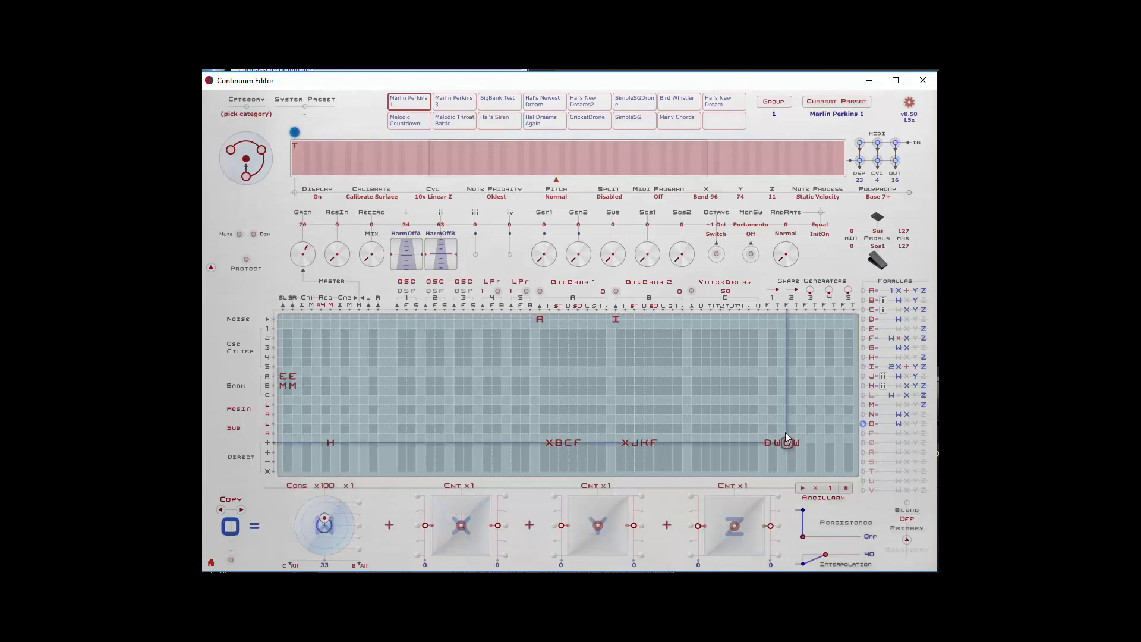
{"action": "left_click", "coordinate": [768, 442]}
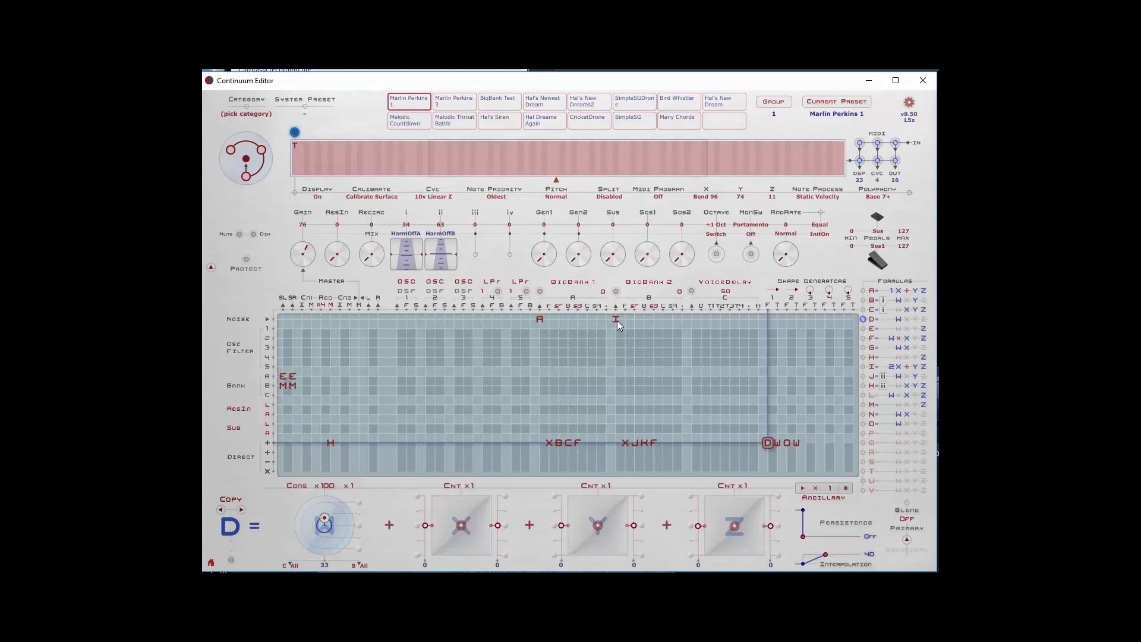
{"action": "left_click", "coordinate": [786, 441]}
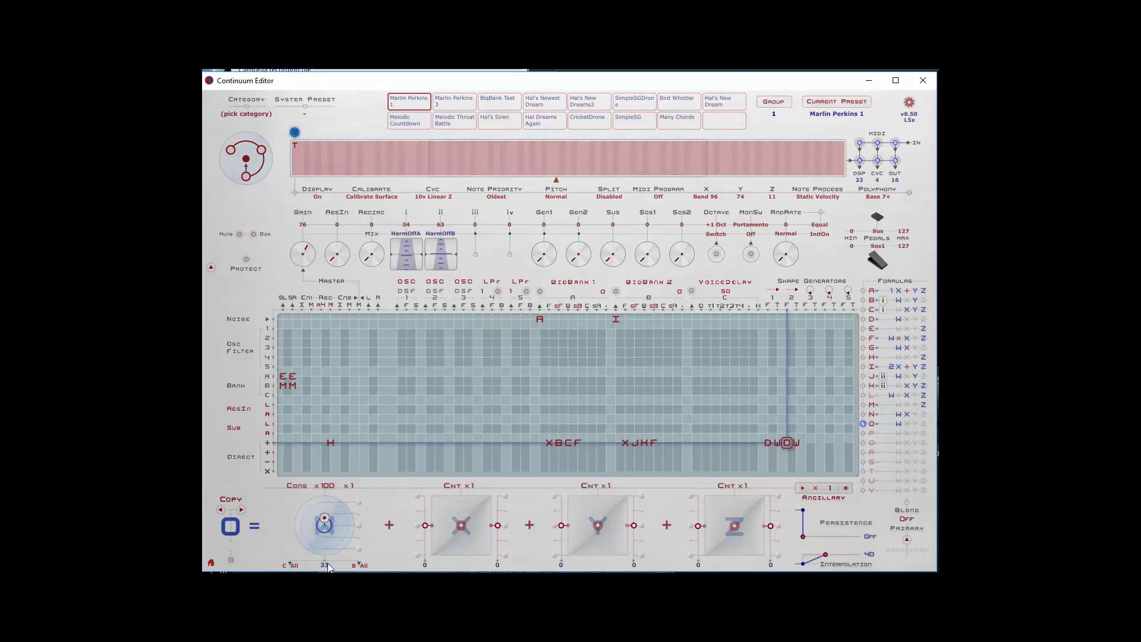
{"action": "left_click", "coordinate": [210, 562]}
{"action": "left_click", "coordinate": [354, 503]}
{"action": "left_click", "coordinate": [330, 517]}
{"action": "key", "text": "Return"}
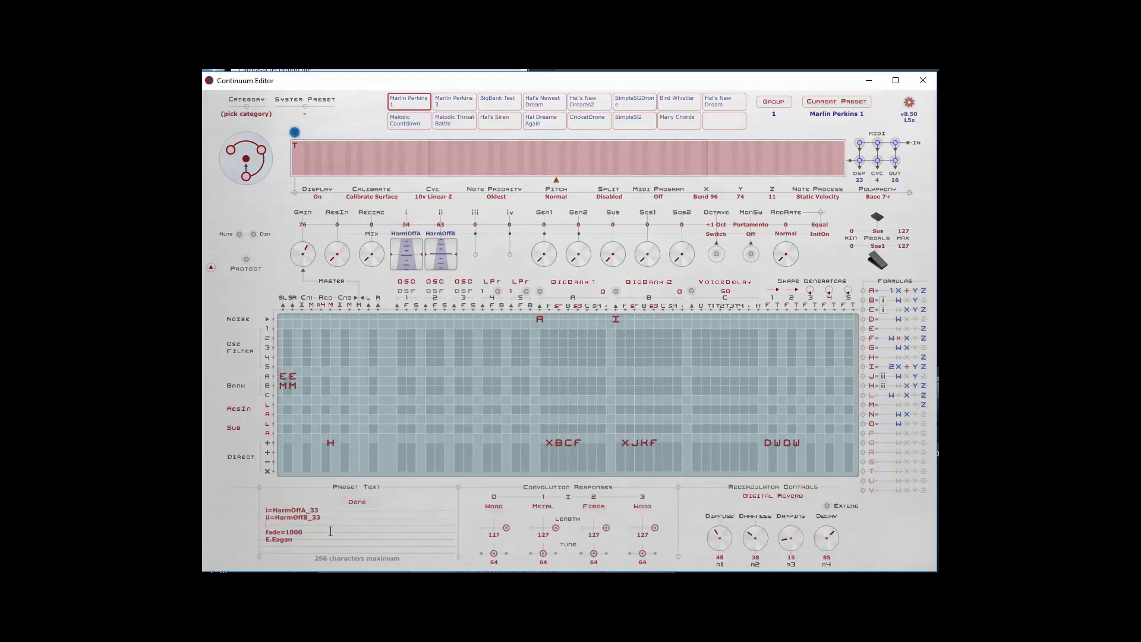
{"action": "type", "text": "Gen1=BDouble"}
{"action": "left_click", "coordinate": [356, 502]}
Set formula O's W multiplier to x Gen1 (range 0 to 1)
{"action": "left_click", "coordinate": [787, 444]}
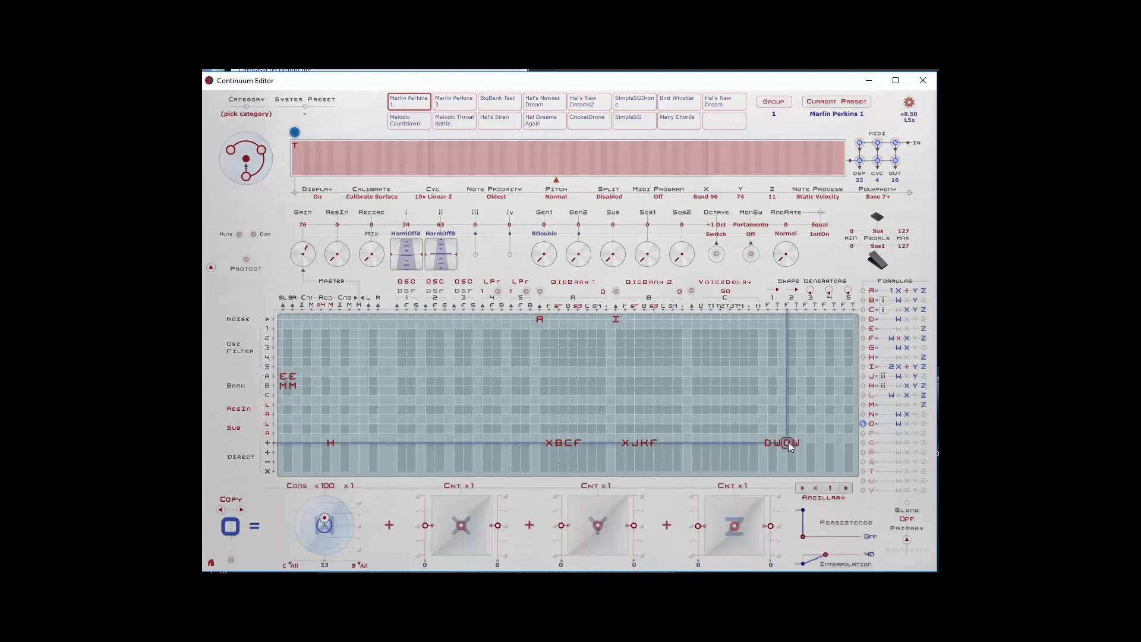
{"action": "left_click", "coordinate": [349, 486]}
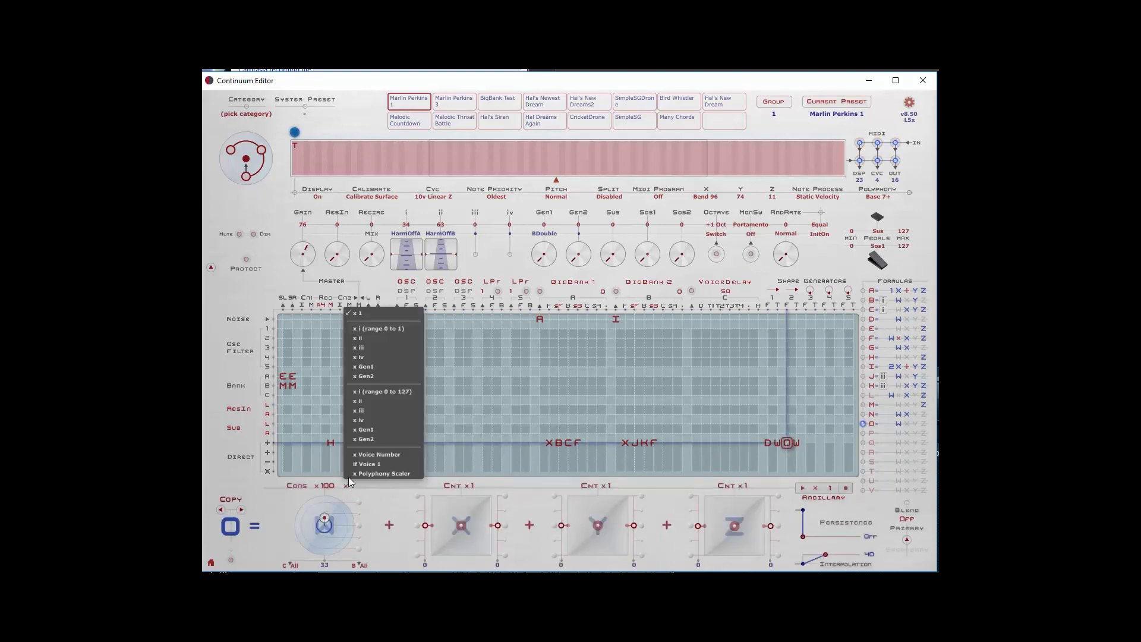
{"action": "left_click", "coordinate": [384, 430]}
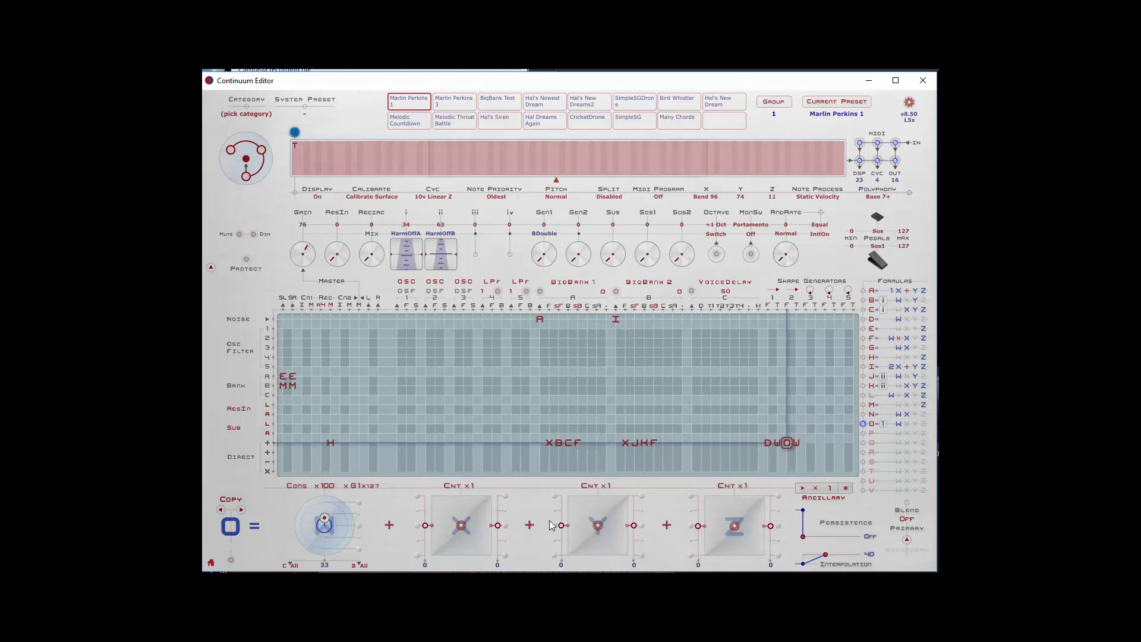
{"action": "left_click", "coordinate": [368, 489]}
{"action": "left_click", "coordinate": [372, 365]}
Scale formula O's Y component x100 with its curve starting at 10 and the end raised, and raise the W constant
{"action": "left_click", "coordinate": [597, 485]}
{"action": "left_click", "coordinate": [622, 501]}
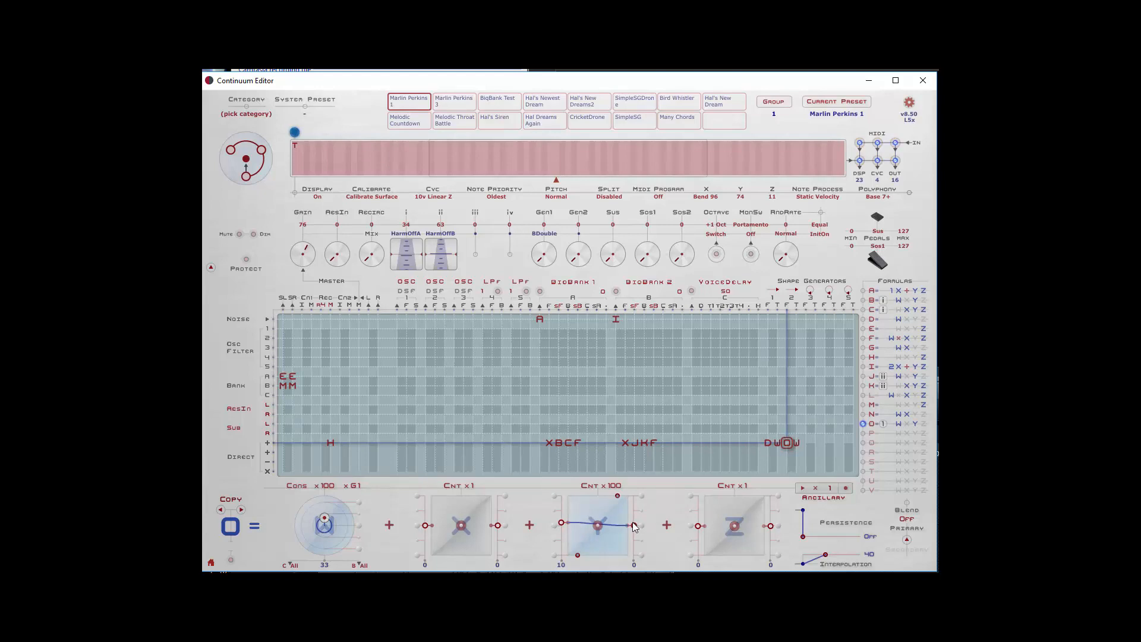
{"action": "left_click_drag", "start_coordinate": [633, 524], "coordinate": [632, 520]}
{"action": "left_click_drag", "start_coordinate": [325, 519], "coordinate": [325, 500]}
Try different BDouble settings, leaving Gen1 at 34, and set the HarmOffB barrel to 84
{"action": "mouse_move", "coordinate": [546, 258]}
{"action": "left_mouse_down"}
{"action": "mouse_move", "coordinate": [546, 242]}
{"action": "mouse_move", "coordinate": [545, 281]}
{"action": "left_mouse_up"}
{"action": "left_click_drag", "start_coordinate": [547, 264], "coordinate": [547, 232]}
{"action": "left_click_drag", "start_coordinate": [540, 244], "coordinate": [540, 300]}
{"action": "left_click_drag", "start_coordinate": [540, 300], "coordinate": [539, 302]}
{"action": "left_click_drag", "start_coordinate": [436, 258], "coordinate": [435, 245]}
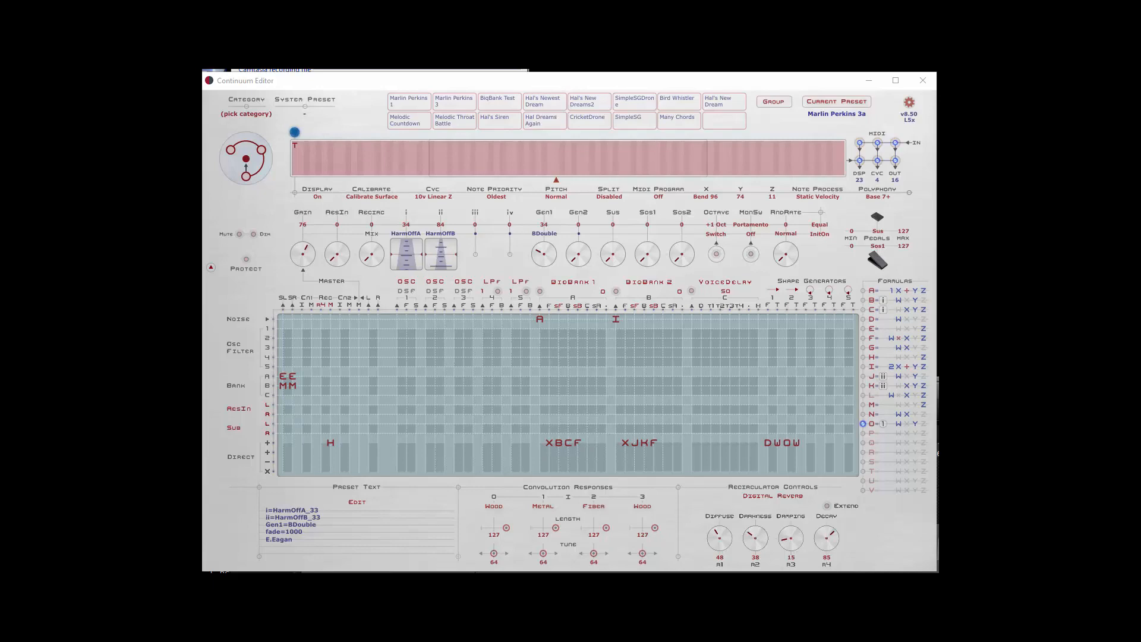
Set both ends of formula I's Y and Z curves to 0 and the HarmOffB barrel to 74
{"action": "left_click", "coordinate": [616, 319]}
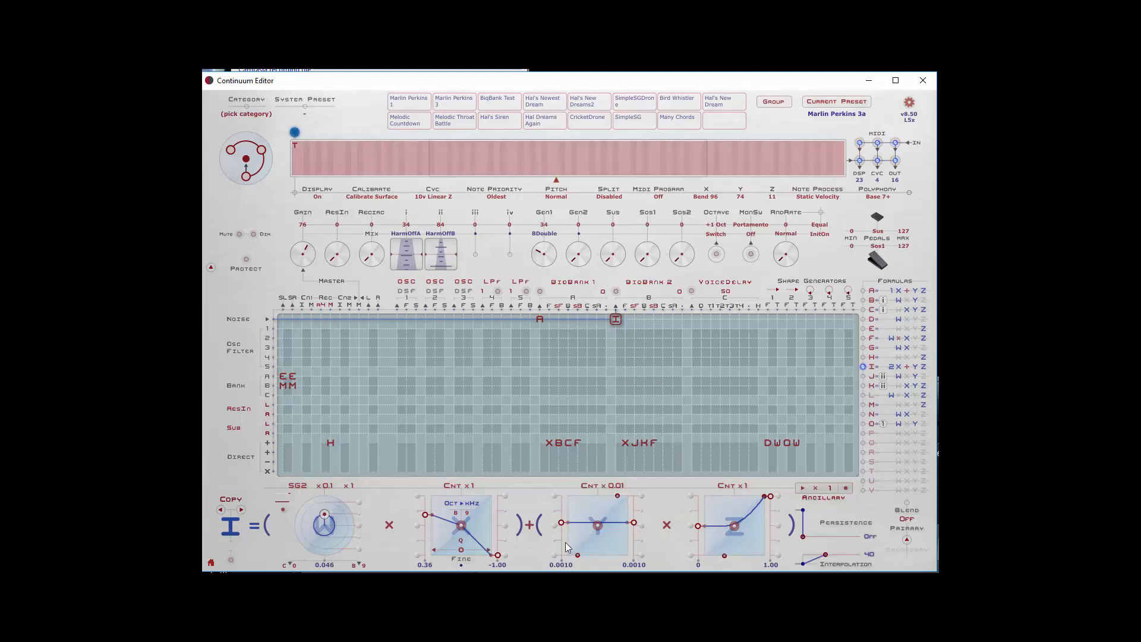
{"action": "left_click", "coordinate": [557, 526]}
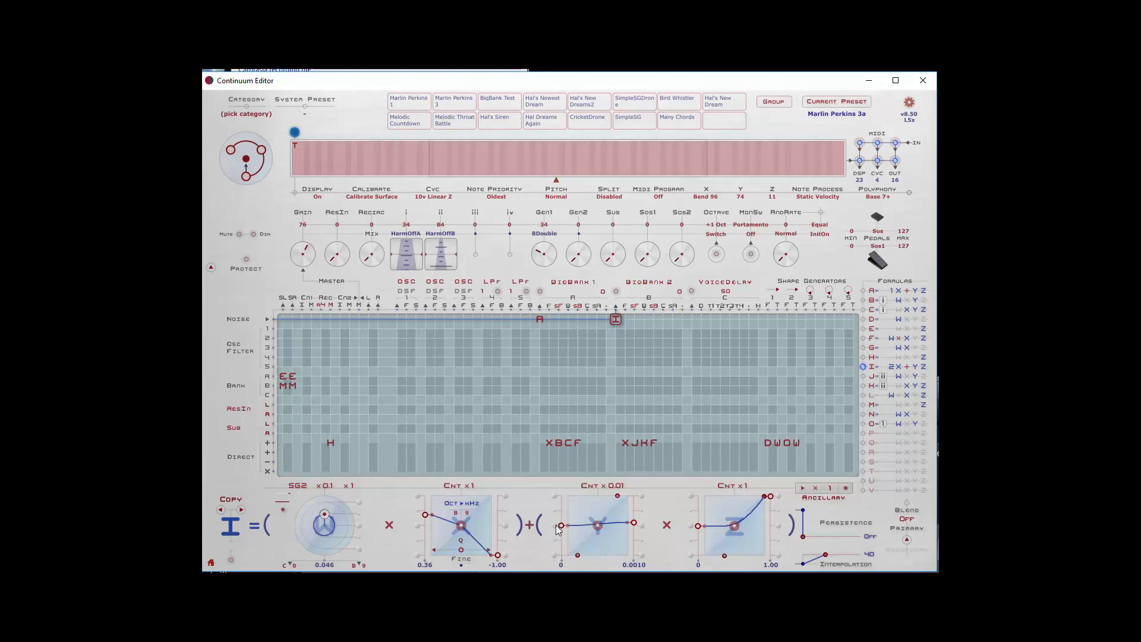
{"action": "left_click", "coordinate": [639, 527]}
{"action": "left_click", "coordinate": [779, 525]}
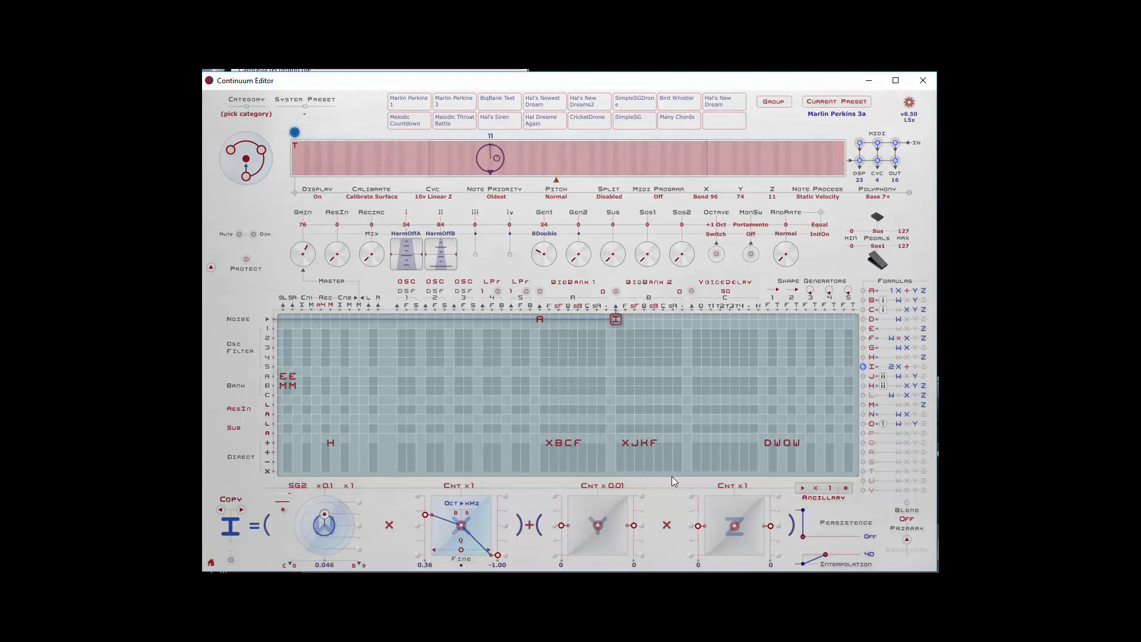
{"action": "left_click_drag", "start_coordinate": [444, 265], "coordinate": [442, 255]}
Add the line iii=Bvolume to the preset text below the HarmOffB line
{"action": "left_click", "coordinate": [212, 563]}
{"action": "left_click", "coordinate": [330, 517]}
{"action": "key", "text": "Return"}
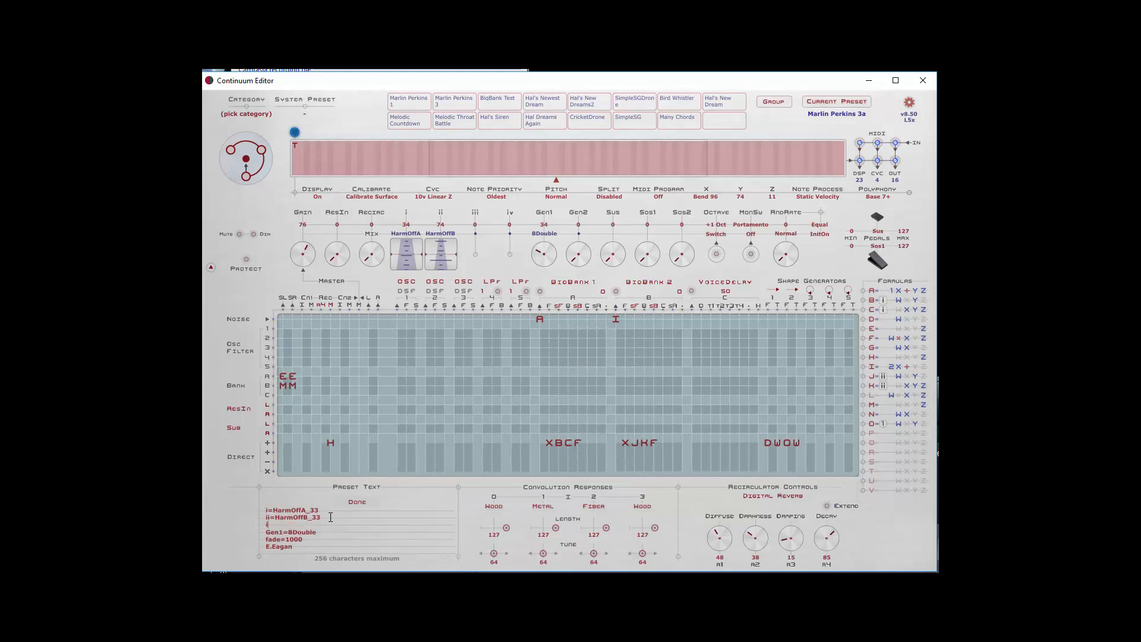
{"action": "type", "text": "iii=Bvolume"}
{"action": "left_click", "coordinate": [355, 502]}
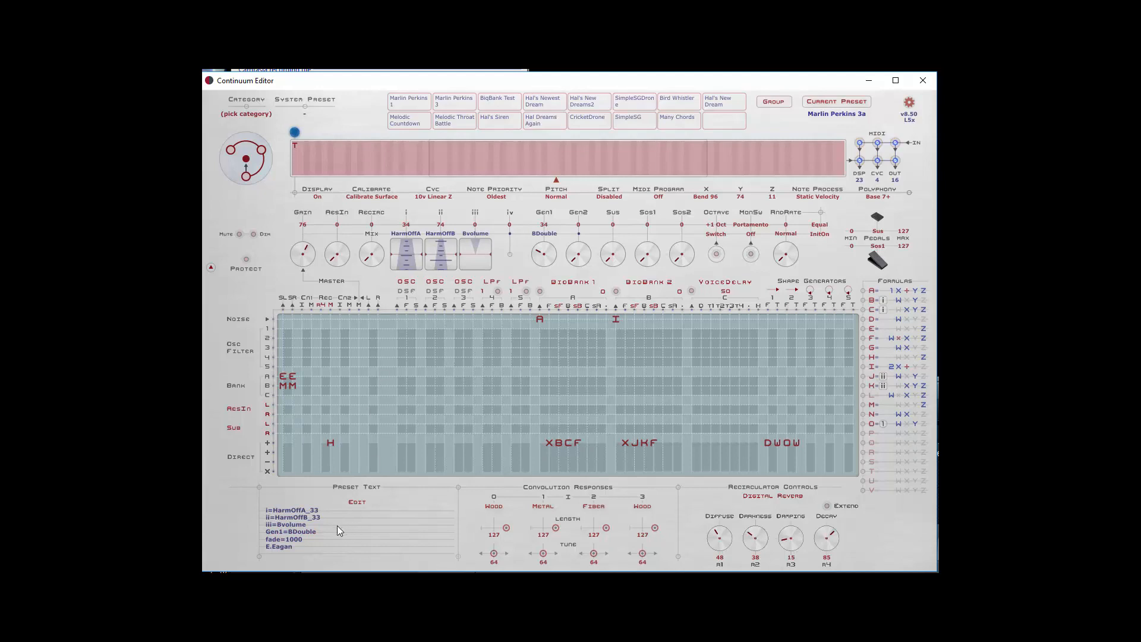
Append _04 to the Bvolume line so the preset text reads iii=Bvolume_04
{"action": "left_click", "coordinate": [358, 502]}
{"action": "left_click", "coordinate": [320, 523]}
{"action": "type", "text": "_04"}
{"action": "left_click", "coordinate": [358, 503]}
Define formula P with a W constant of 1.00, scale x1 and multiplier x iii (range 0 to 1)
{"action": "left_click", "coordinate": [615, 321]}
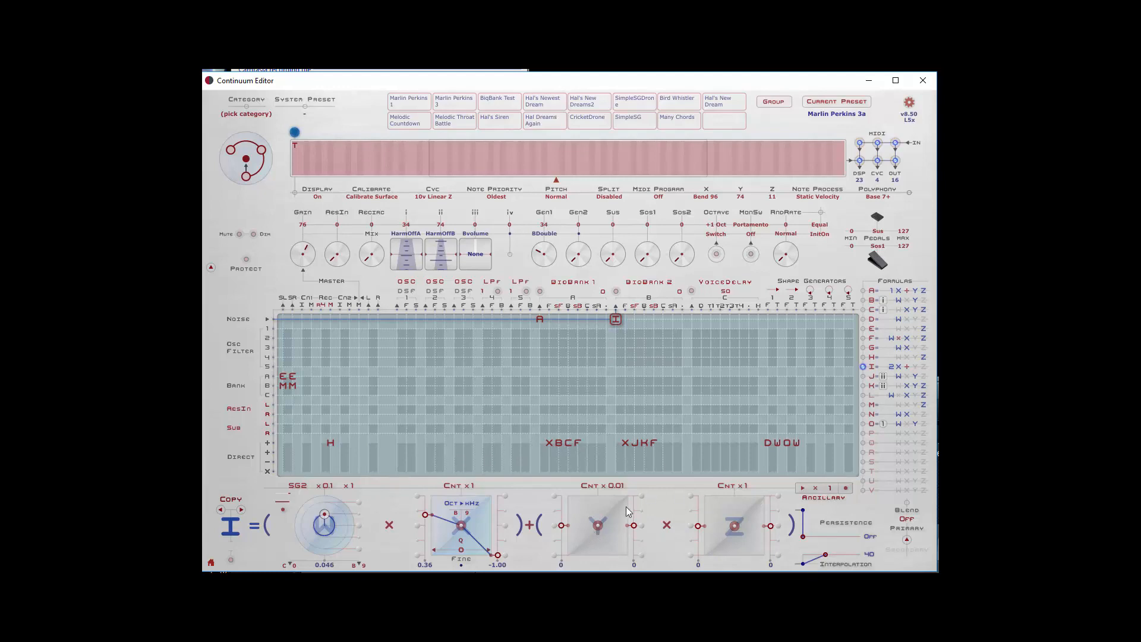
{"action": "left_click", "coordinate": [863, 433]}
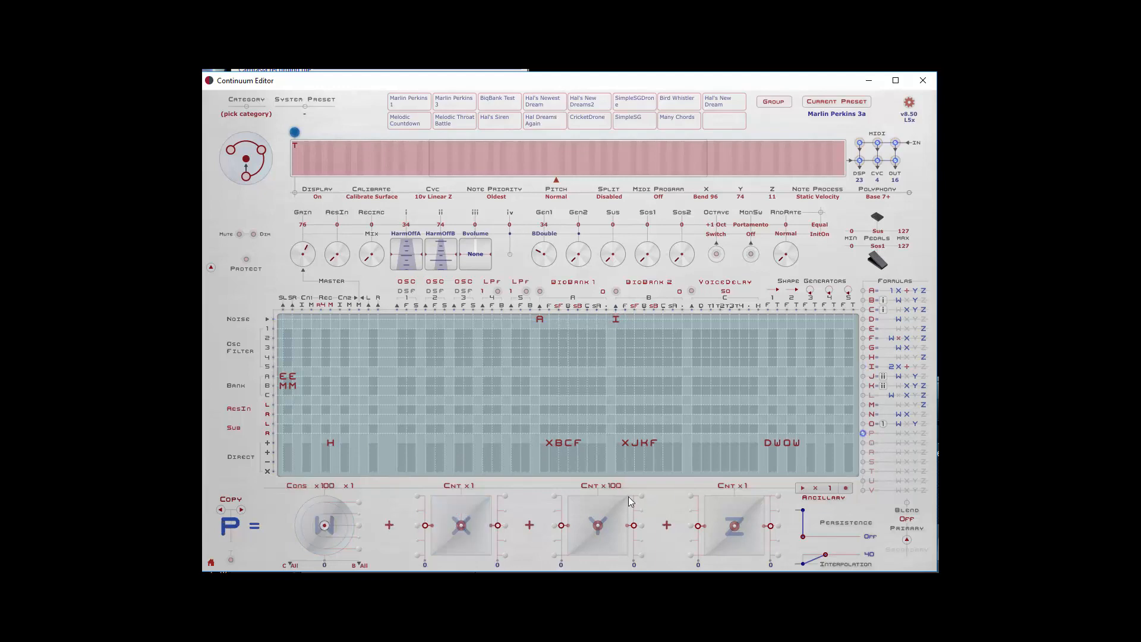
{"action": "left_click", "coordinate": [358, 502]}
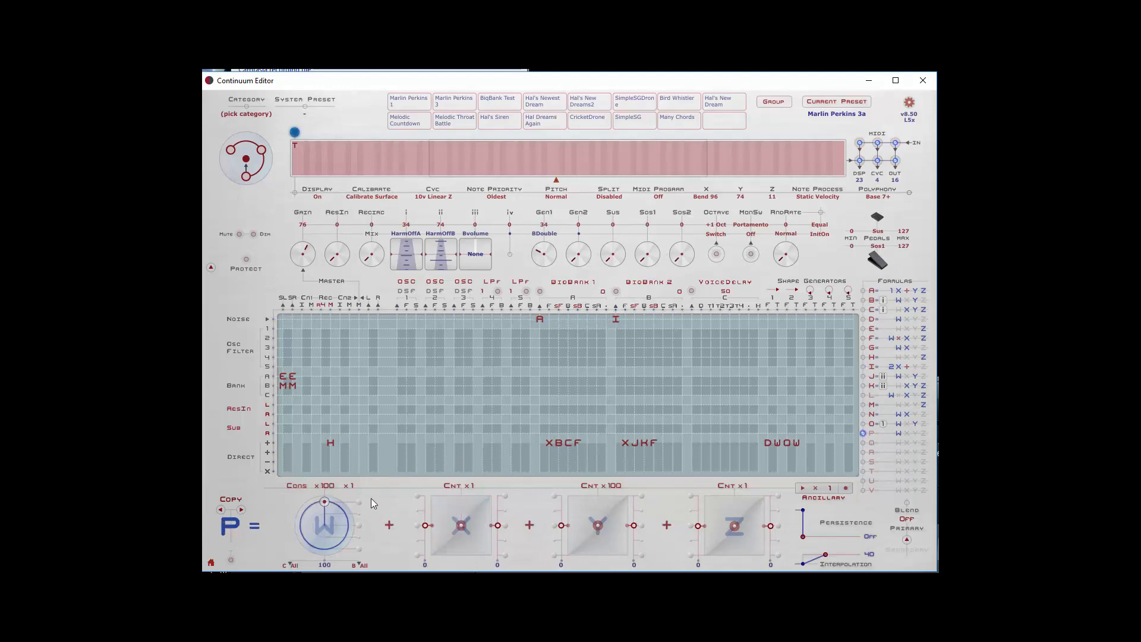
{"action": "left_click", "coordinate": [327, 487]}
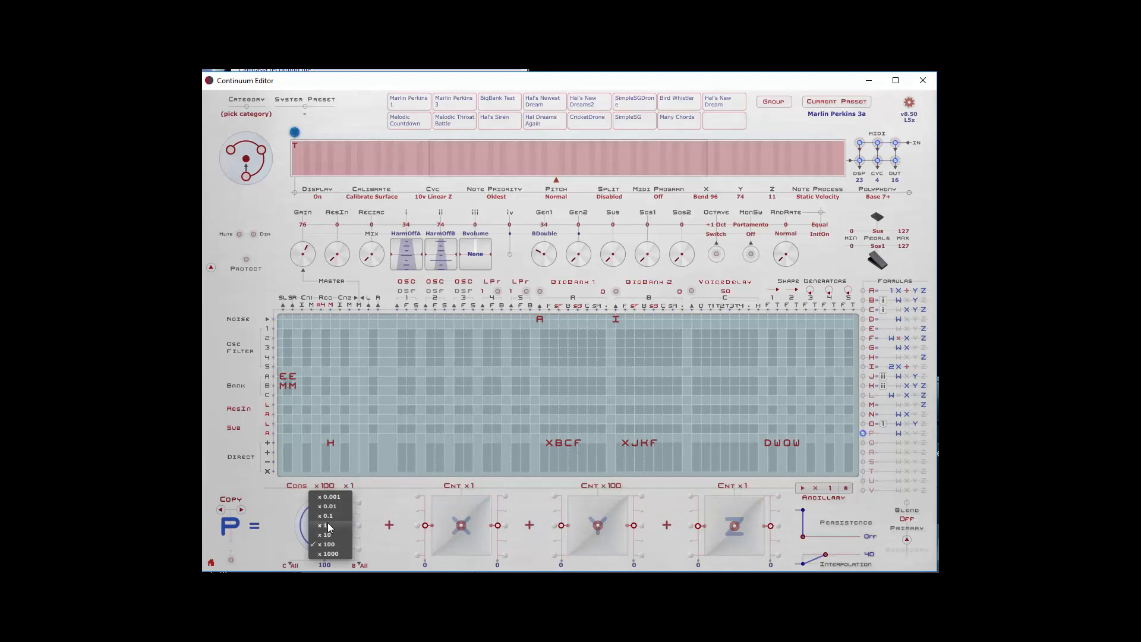
{"action": "left_click", "coordinate": [328, 526]}
{"action": "left_click", "coordinate": [349, 487]}
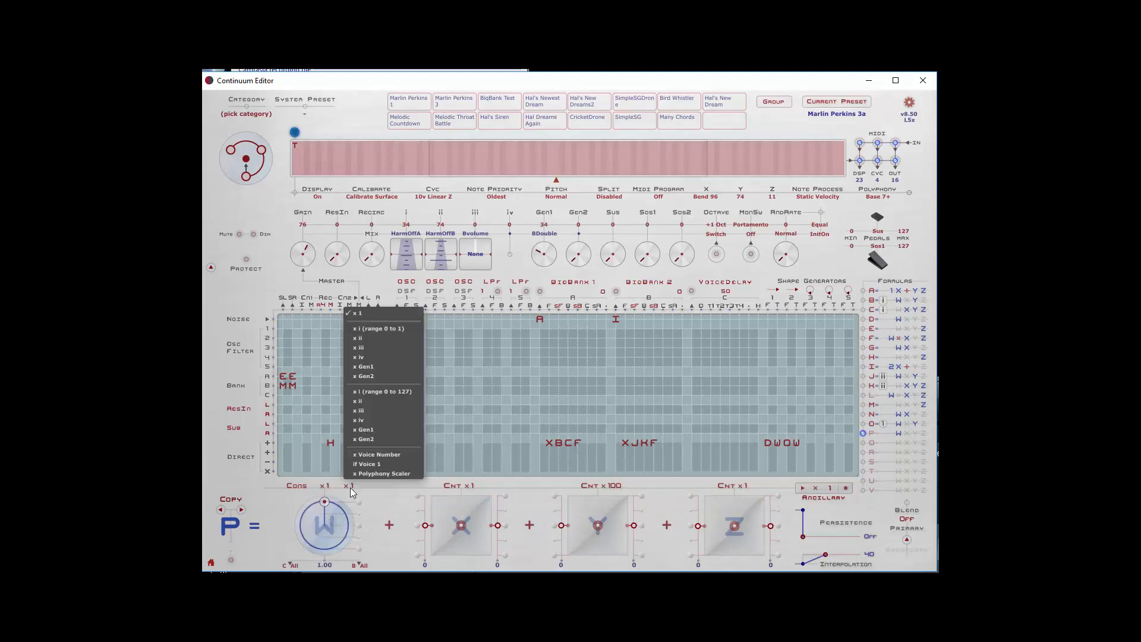
{"action": "left_click", "coordinate": [364, 348]}
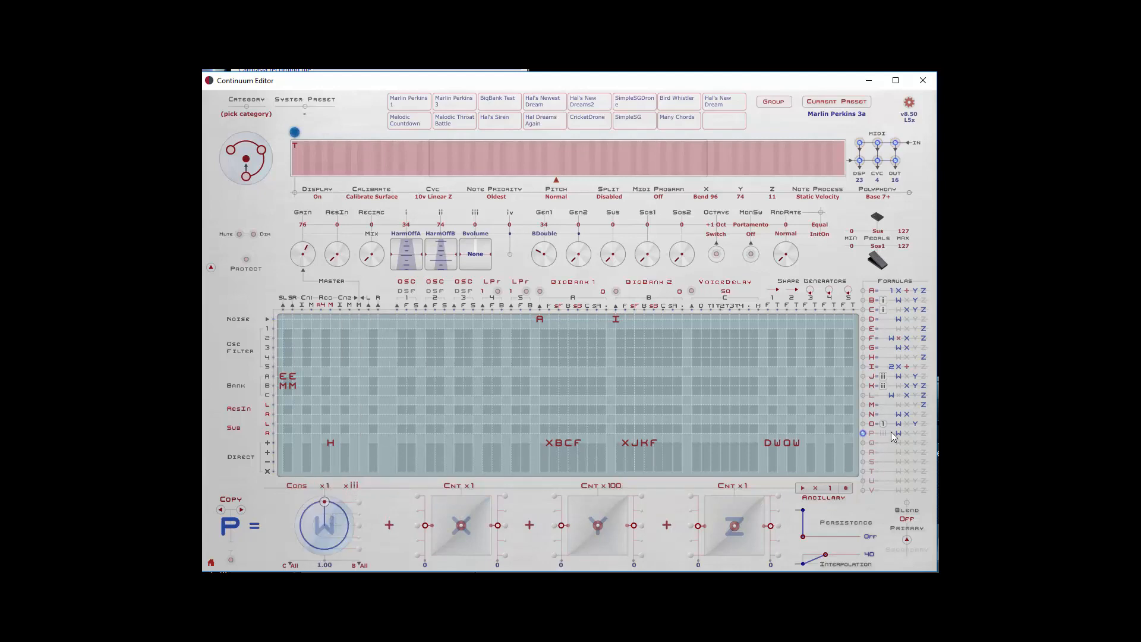
Set formula I's ancillary multiplier to formula P
{"action": "left_click", "coordinate": [616, 319]}
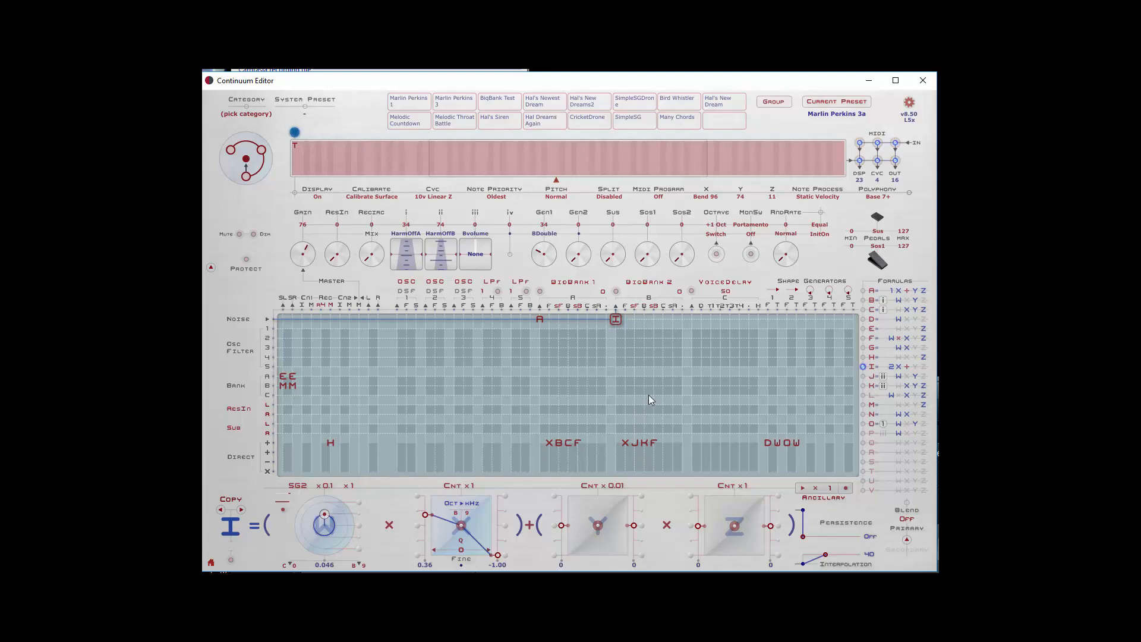
{"action": "left_click", "coordinate": [830, 488]}
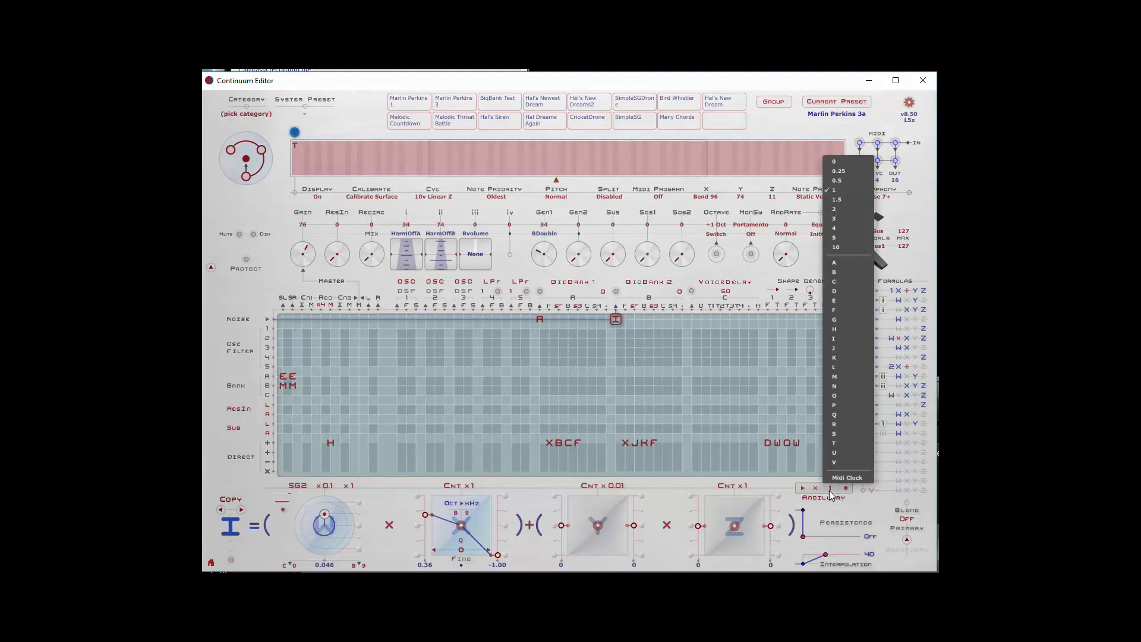
{"action": "left_click", "coordinate": [837, 404]}
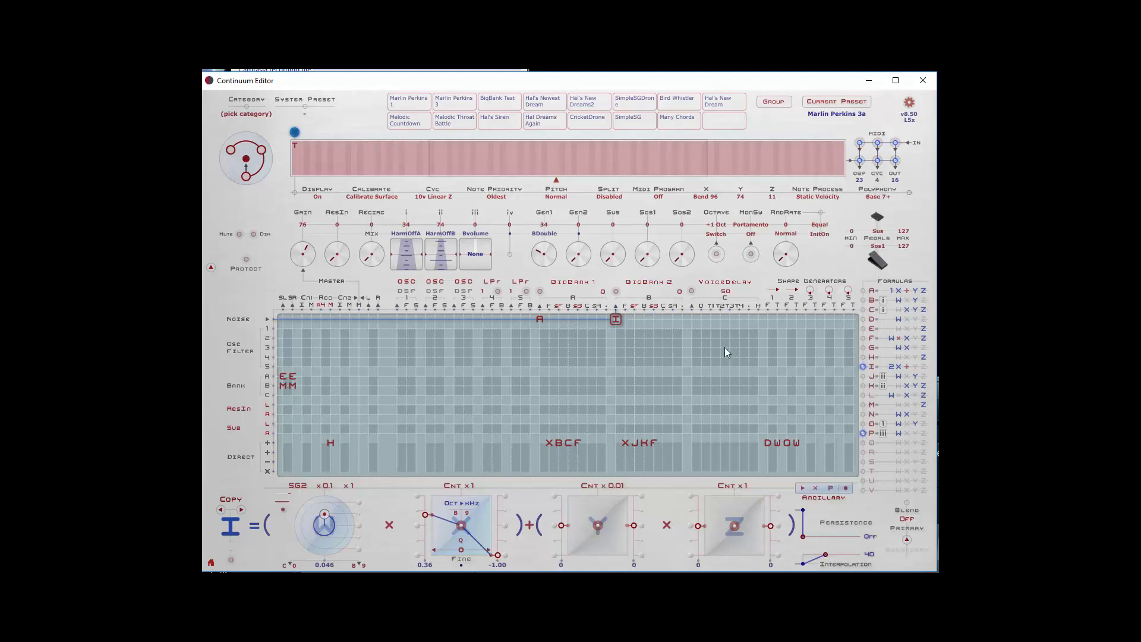
Inspect formula E in the Bank A row and set the Bvolume and HarmOffB barrels to 108
{"action": "left_click", "coordinate": [285, 376]}
{"action": "left_click_drag", "start_coordinate": [293, 380], "coordinate": [305, 378]}
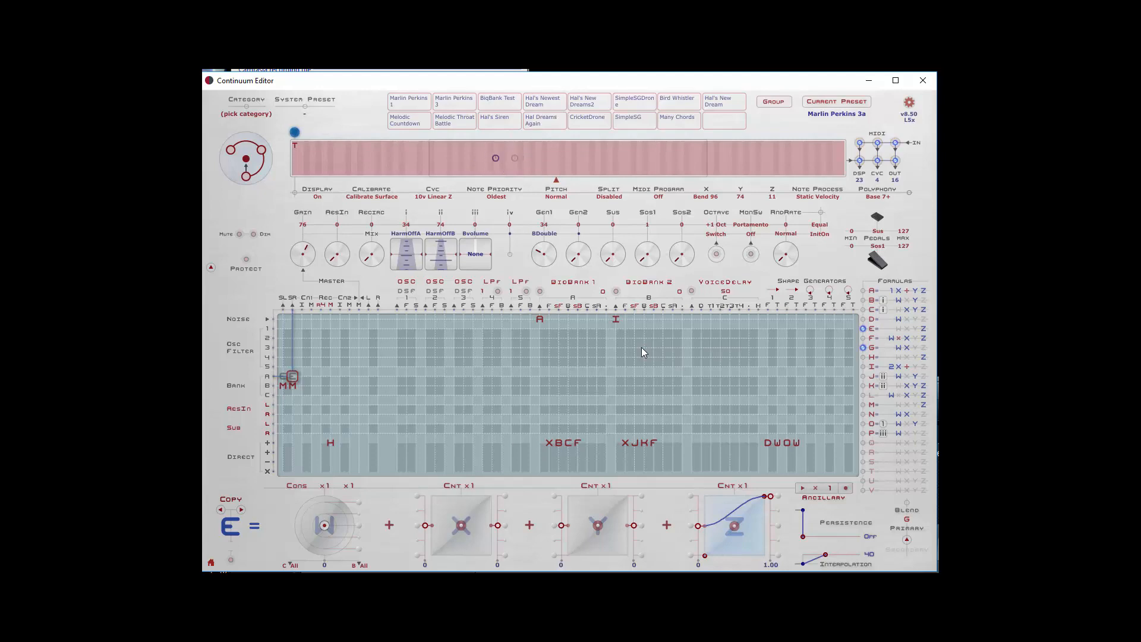
{"action": "mouse_move", "coordinate": [486, 260]}
{"action": "left_mouse_down"}
{"action": "mouse_move", "coordinate": [486, 238]}
{"action": "mouse_move", "coordinate": [481, 264]}
{"action": "left_mouse_up"}
{"action": "left_click", "coordinate": [283, 377]}
{"action": "left_click_drag", "start_coordinate": [446, 241], "coordinate": [446, 250]}
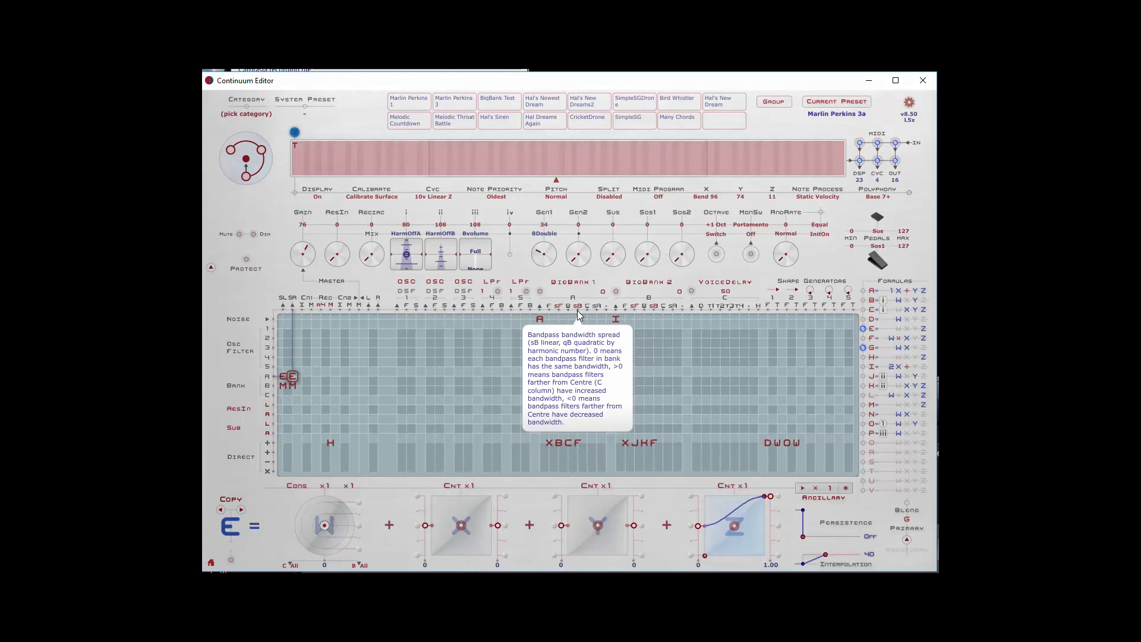
Sweep the HarmOffA and HarmOffB barrels, leaving them at 21 and 26, and read the description of BiqBank 1's Centre column
{"action": "left_click_drag", "start_coordinate": [407, 247], "coordinate": [412, 265]}
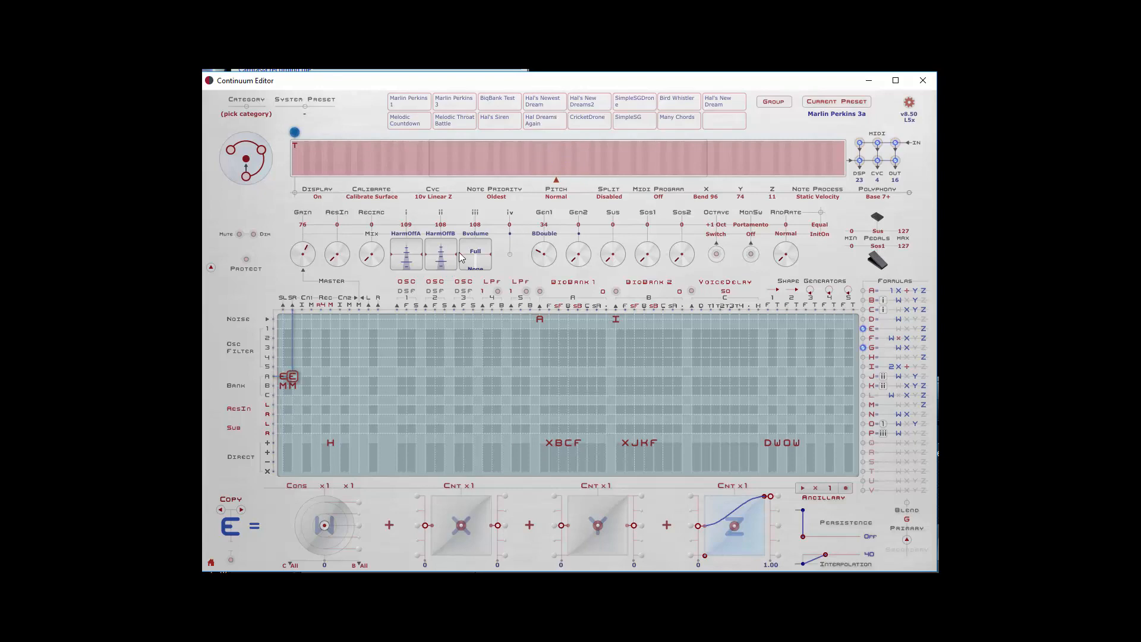
{"action": "mouse_move", "coordinate": [448, 255]}
{"action": "left_mouse_down"}
{"action": "mouse_move", "coordinate": [408, 251]}
{"action": "mouse_move", "coordinate": [407, 261]}
{"action": "mouse_move", "coordinate": [443, 265]}
{"action": "mouse_move", "coordinate": [410, 263]}
{"action": "mouse_move", "coordinate": [440, 256]}
{"action": "mouse_move", "coordinate": [439, 266]}
{"action": "left_mouse_up"}
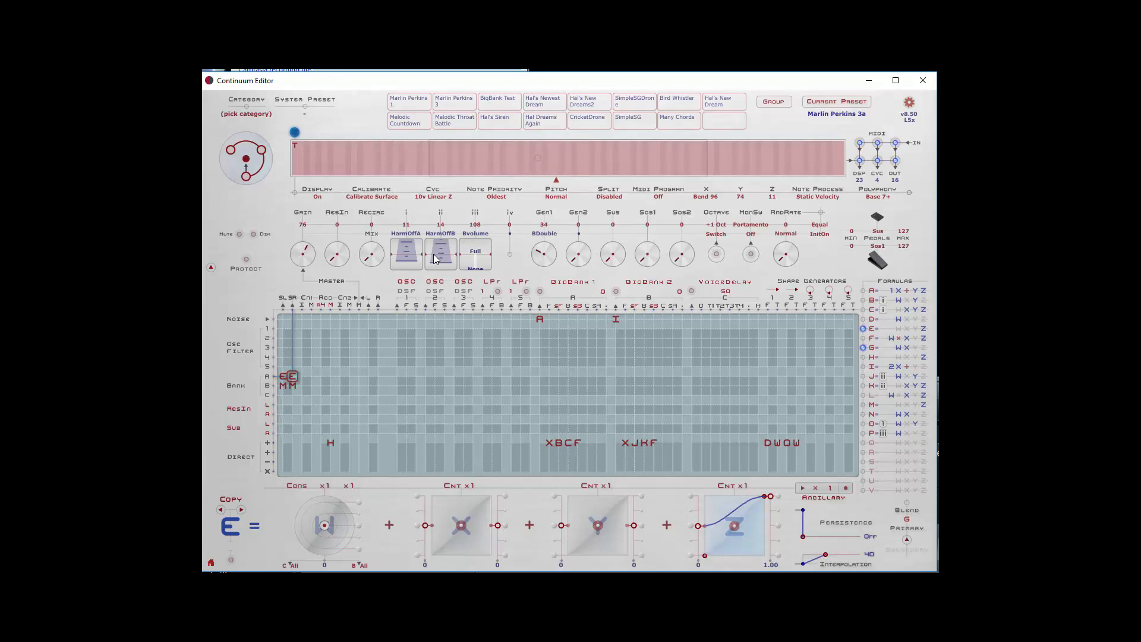
{"action": "left_click_drag", "start_coordinate": [419, 255], "coordinate": [441, 265]}
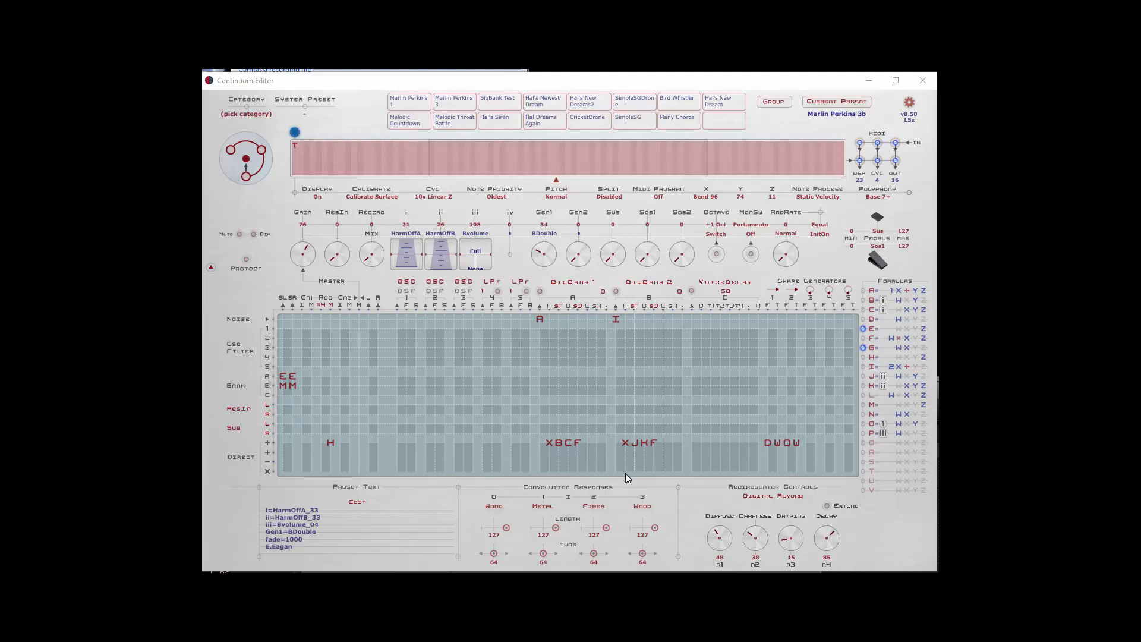
{"action": "mouse_move", "coordinate": [587, 309]}
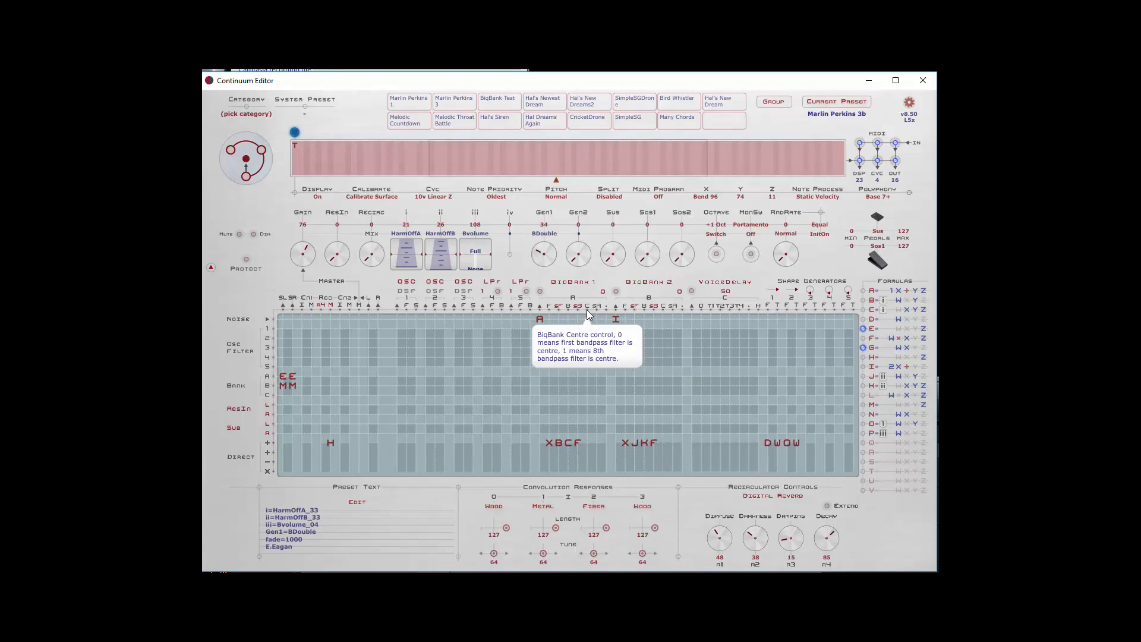
Add the line iv=CenterCtrl below the Bvolume line in the preset text
{"action": "left_click", "coordinate": [357, 503]}
{"action": "left_click", "coordinate": [330, 525]}
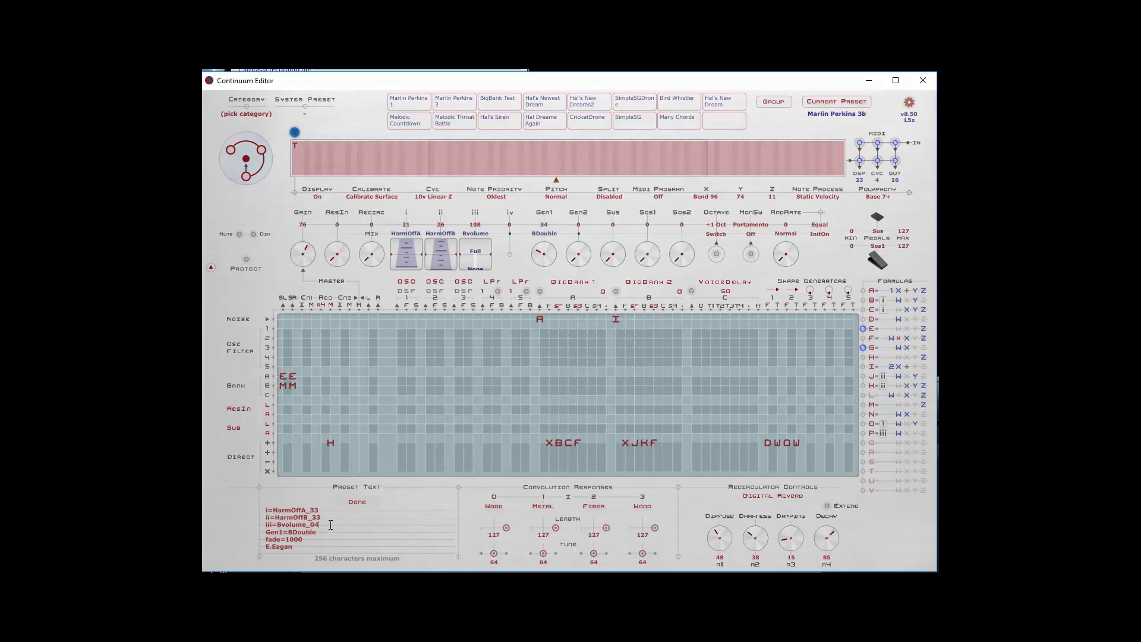
{"action": "key", "text": "Return"}
{"action": "type", "text": "iv=CenterCtrl"}
{"action": "left_click", "coordinate": [350, 501]}
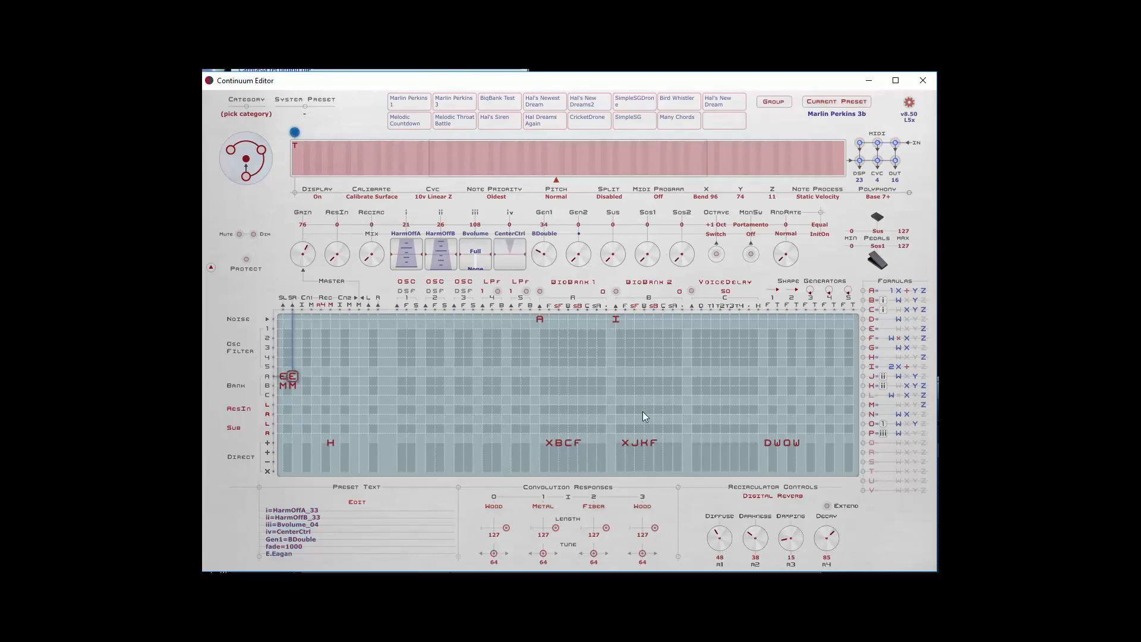
Define formula Q with a W constant of 1.00 and multiplier x iv (range 0 to 1)
{"action": "left_click", "coordinate": [864, 443]}
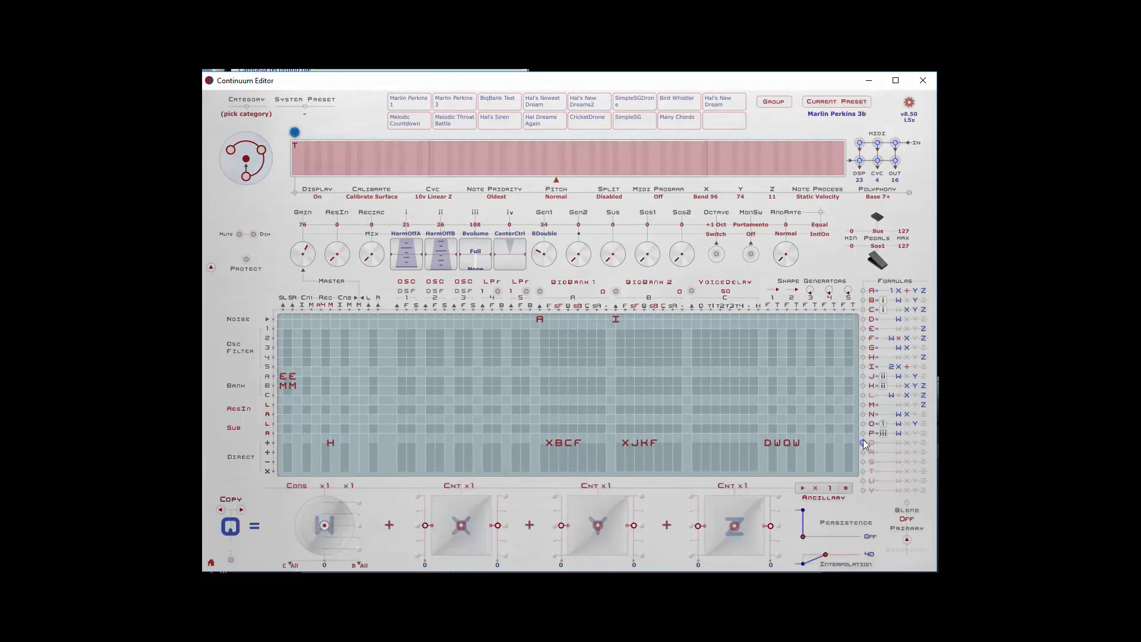
{"action": "left_click", "coordinate": [360, 500]}
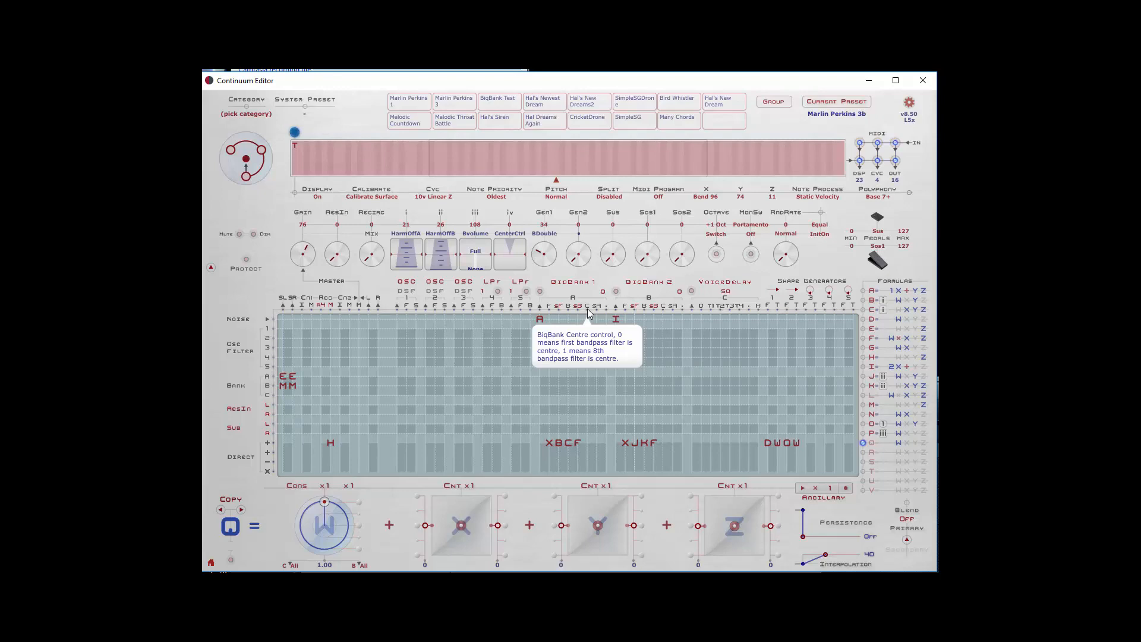
{"action": "left_click", "coordinate": [340, 492]}
{"action": "left_click", "coordinate": [372, 363]}
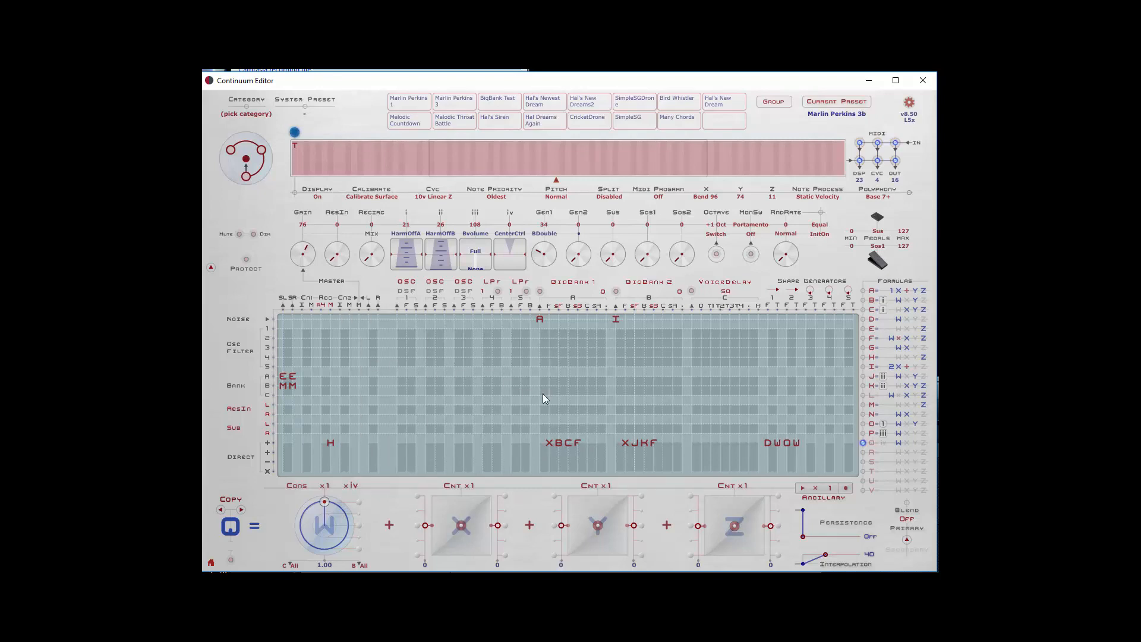
Assign formula Q to the Centre columns of BiqBank 1 and BiqBank 2, and sweep the CenterCtrl barrel, leaving it at 103
{"action": "left_click", "coordinate": [586, 443]}
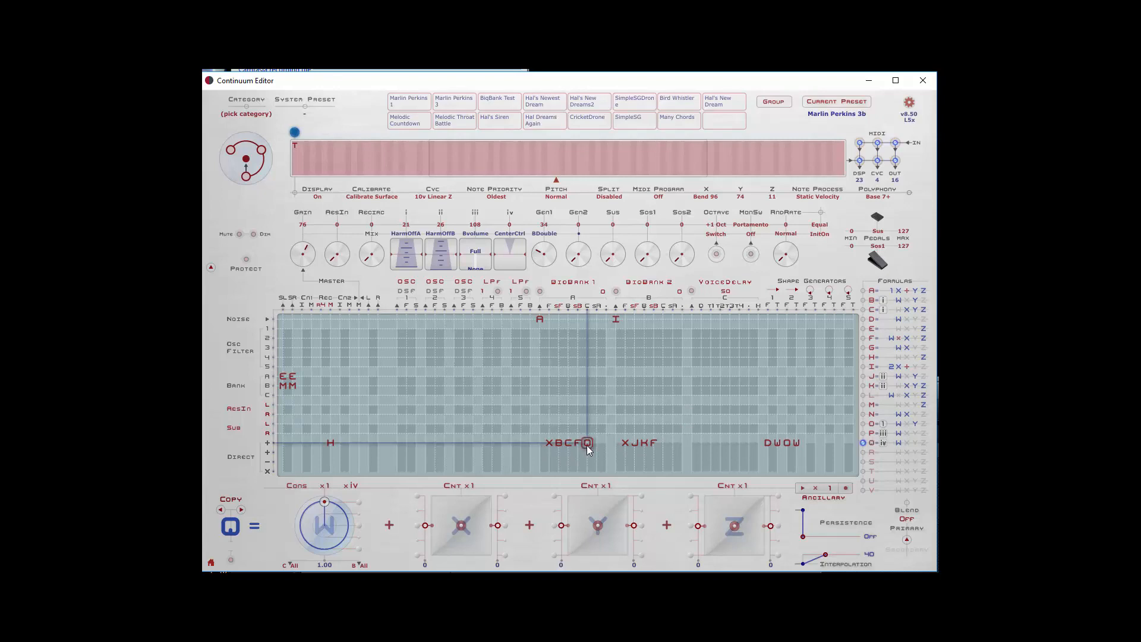
{"action": "left_click", "coordinate": [662, 443]}
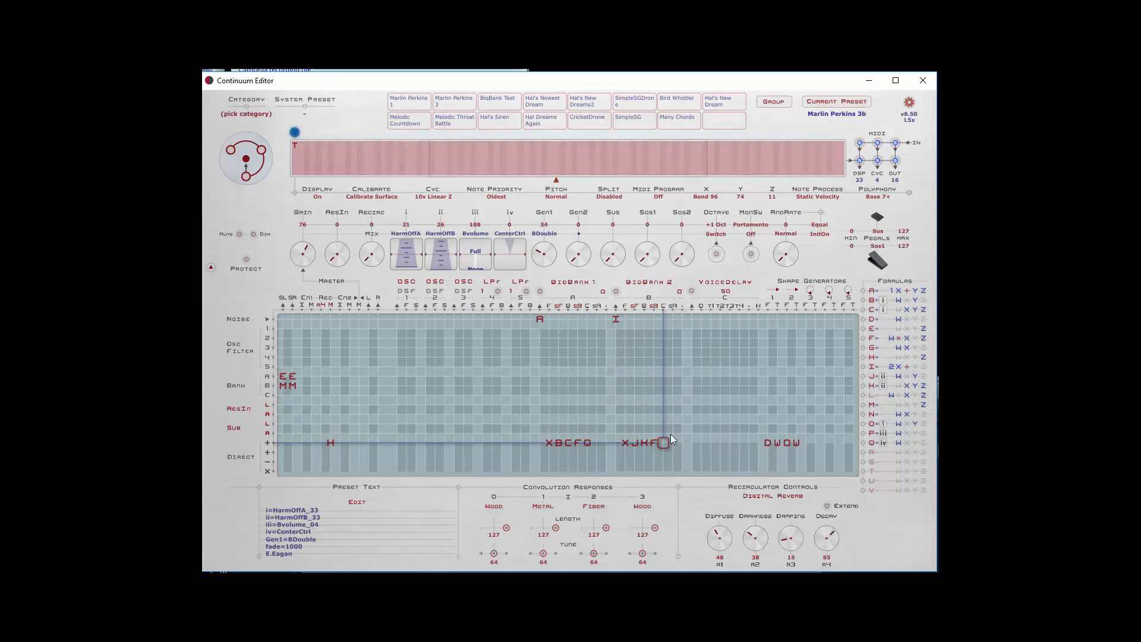
{"action": "left_click", "coordinate": [665, 453]}
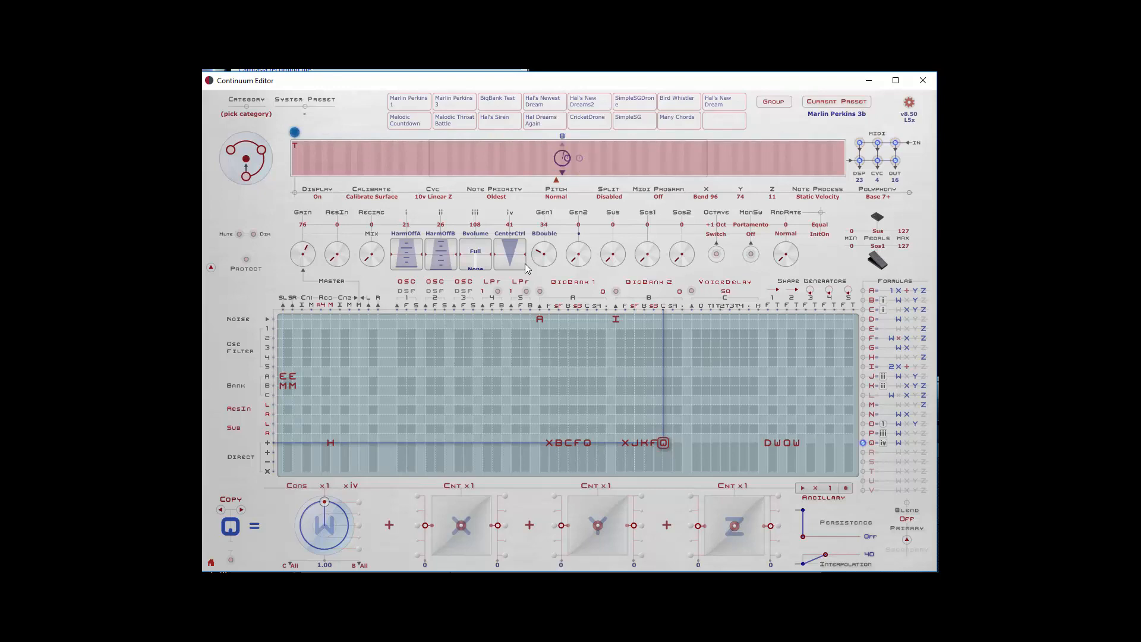
{"action": "mouse_move", "coordinate": [515, 262]}
{"action": "left_mouse_down"}
{"action": "mouse_move", "coordinate": [515, 249]}
{"action": "mouse_move", "coordinate": [527, 253]}
{"action": "left_mouse_up"}
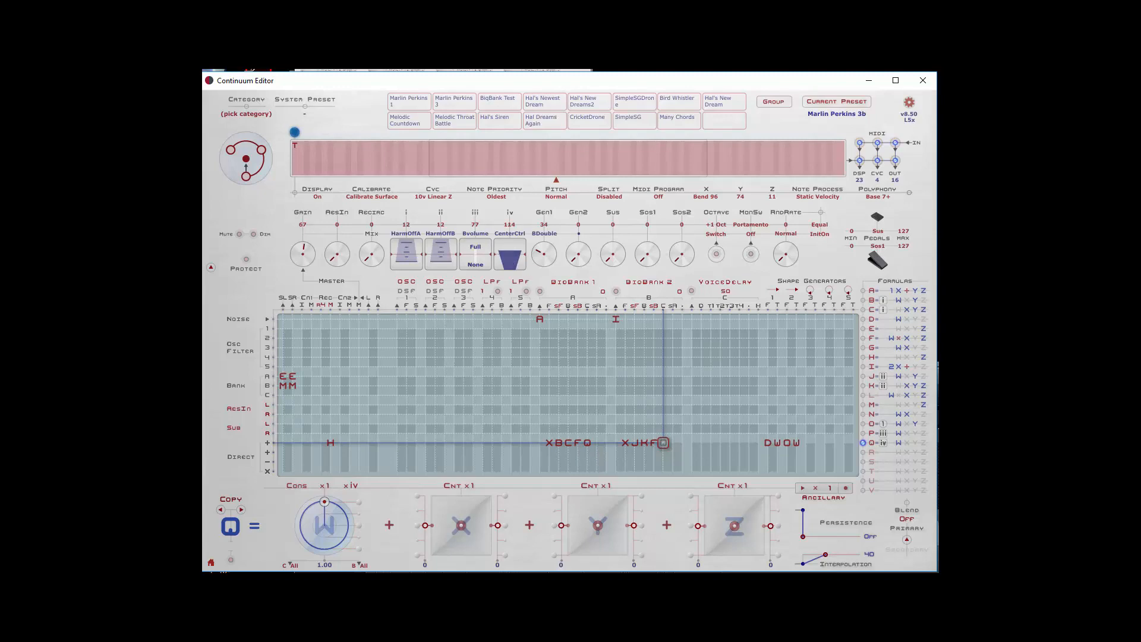
{"action": "left_click_drag", "start_coordinate": [514, 260], "coordinate": [514, 266]}
Relabel the controls in the preset text as iv=BDouble, Gen1=CenterA and Gen2=CenterB
{"action": "left_click", "coordinate": [211, 562]}
{"action": "left_click", "coordinate": [365, 504]}
{"action": "double_click", "coordinate": [321, 536]}
{"action": "key", "text": "BackSpace"}
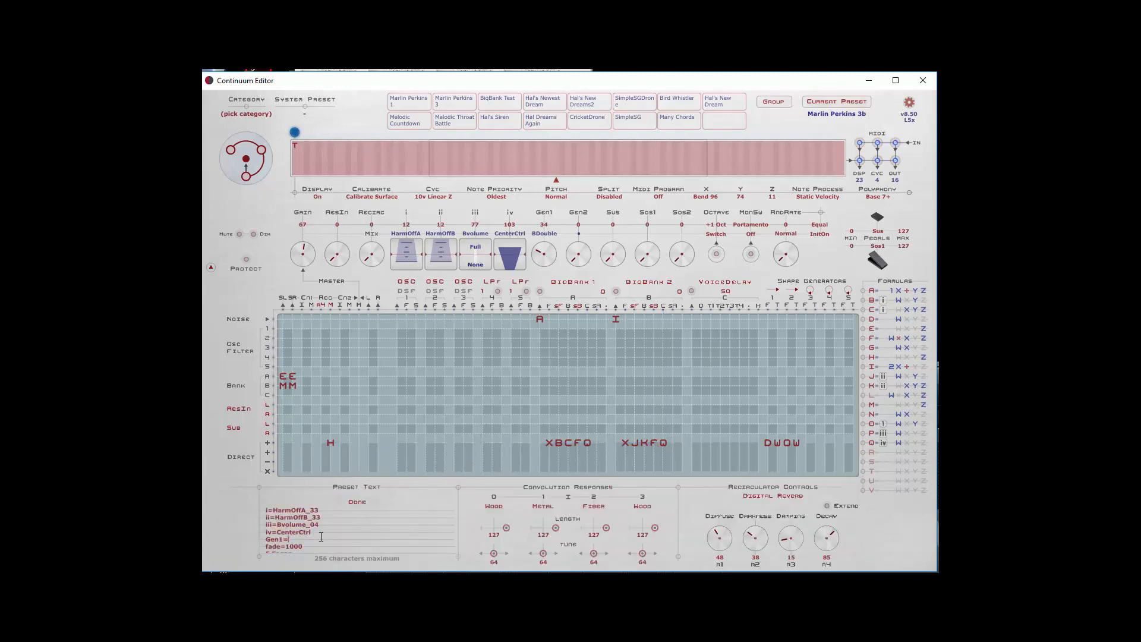
{"action": "type", "text": "CenterA"}
{"action": "left_click_drag", "start_coordinate": [311, 532], "coordinate": [277, 528]}
{"action": "type", "text": "BDouble"}
{"action": "key", "text": "Return"}
{"action": "type", "text": "Gen2=Cente"}
{"action": "left_click", "coordinate": [357, 503]}
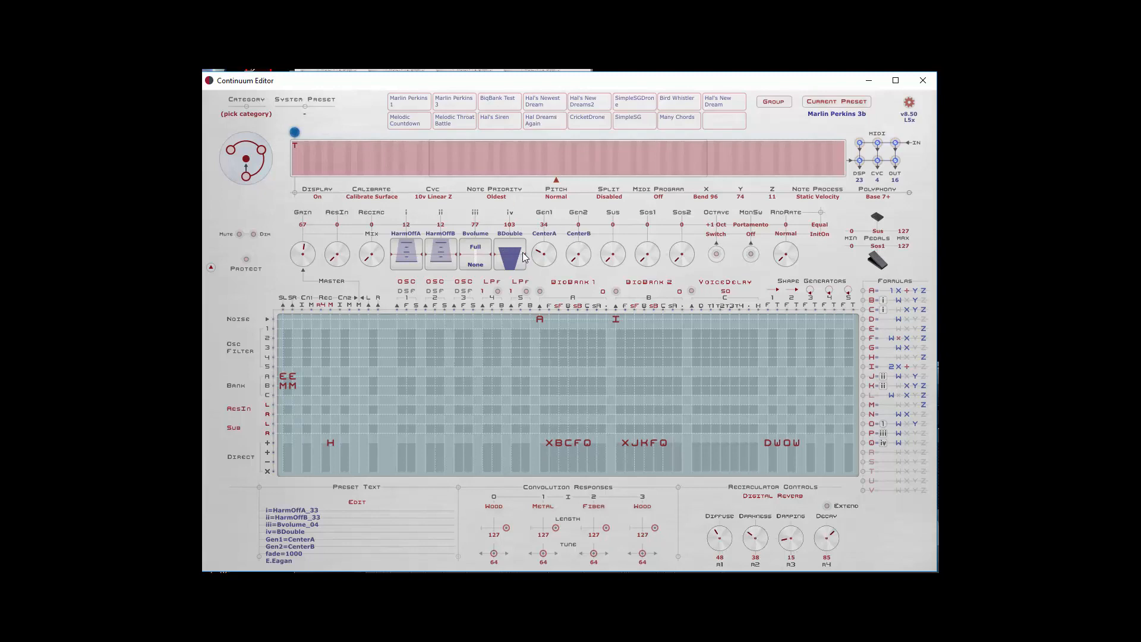
Inspect formula I, and set the W multiplier of formula Q to x Gen1 (range 0 to 127)
{"action": "left_click", "coordinate": [617, 319]}
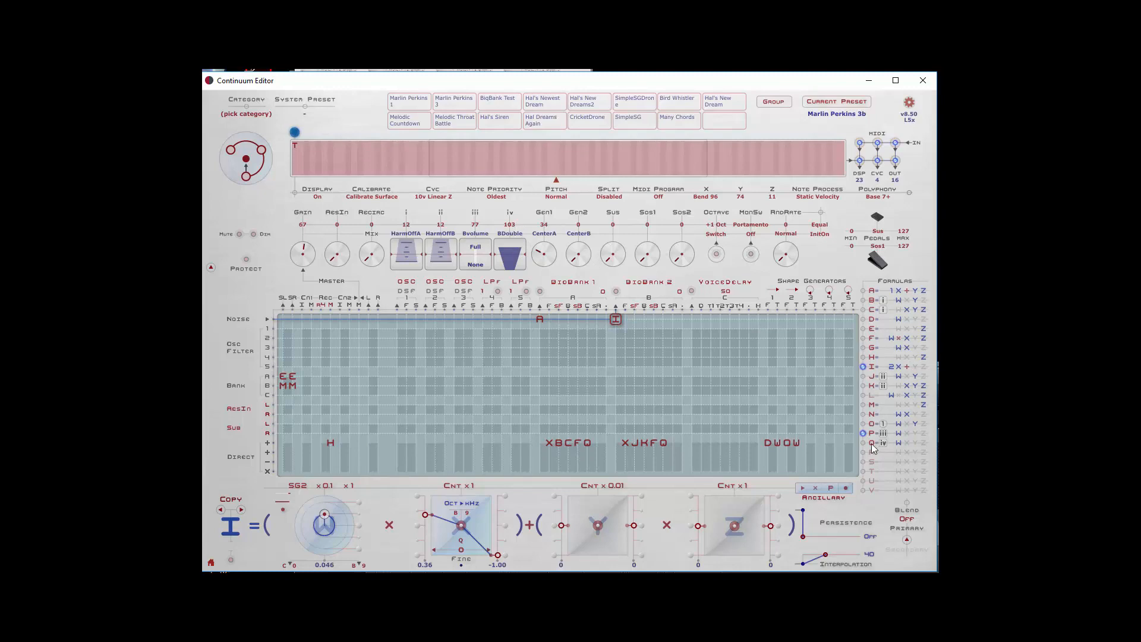
{"action": "left_click", "coordinate": [586, 444]}
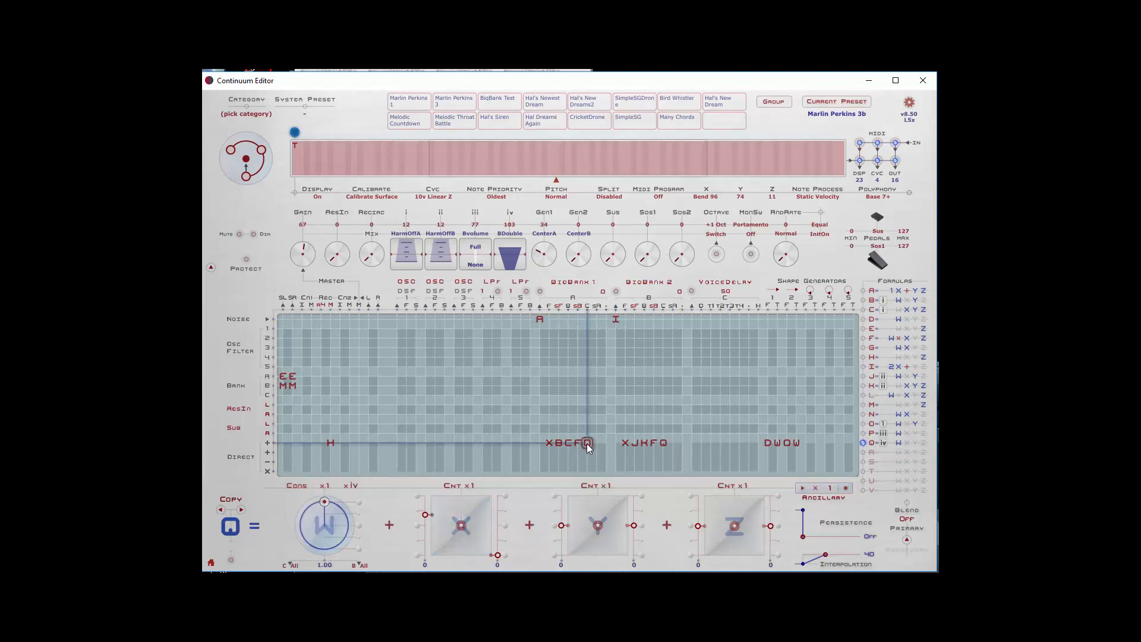
{"action": "left_click", "coordinate": [351, 486]}
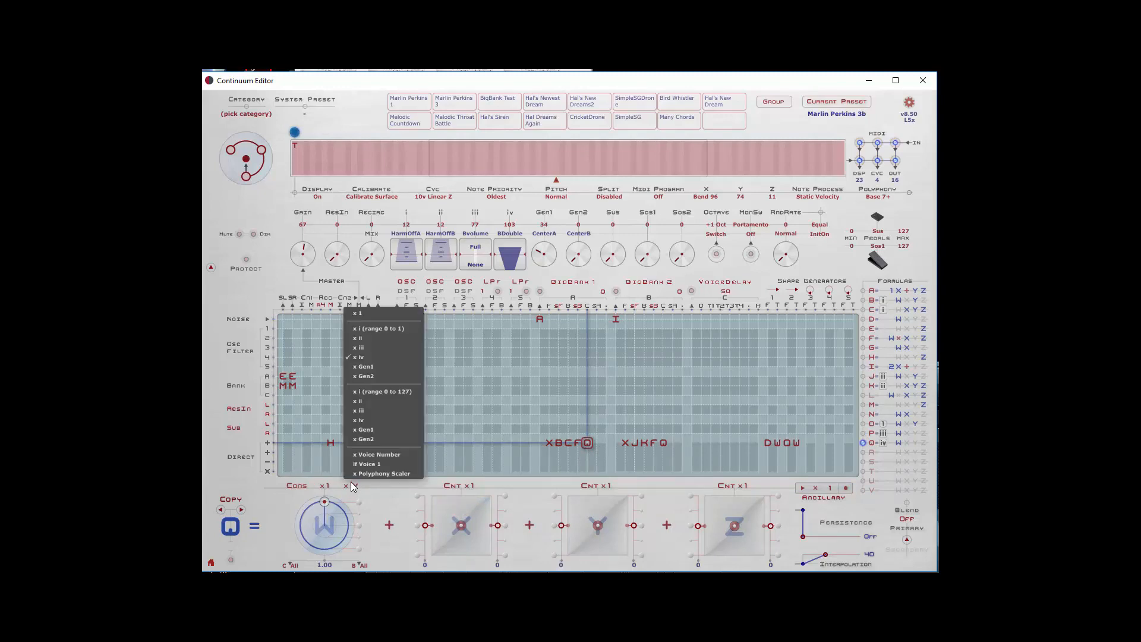
{"action": "left_click", "coordinate": [380, 429]}
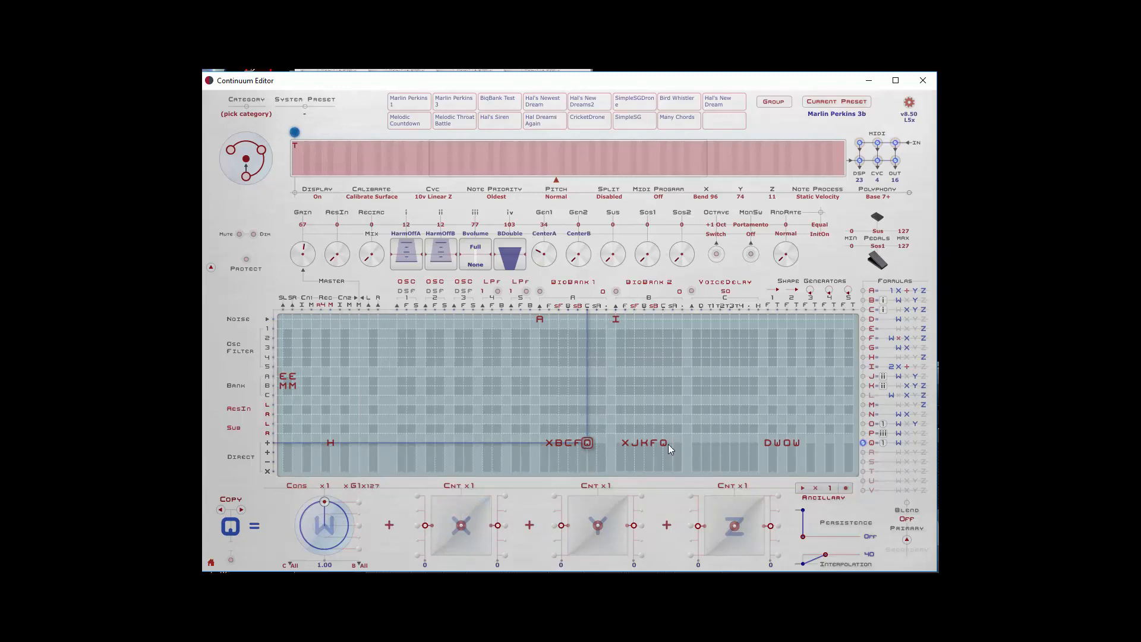
Define formula R with a W constant of 1.00 and multiplier x Gen2 (range 0 to 1), and assign it to BiqBank 2's Centre column
{"action": "left_click", "coordinate": [864, 452]}
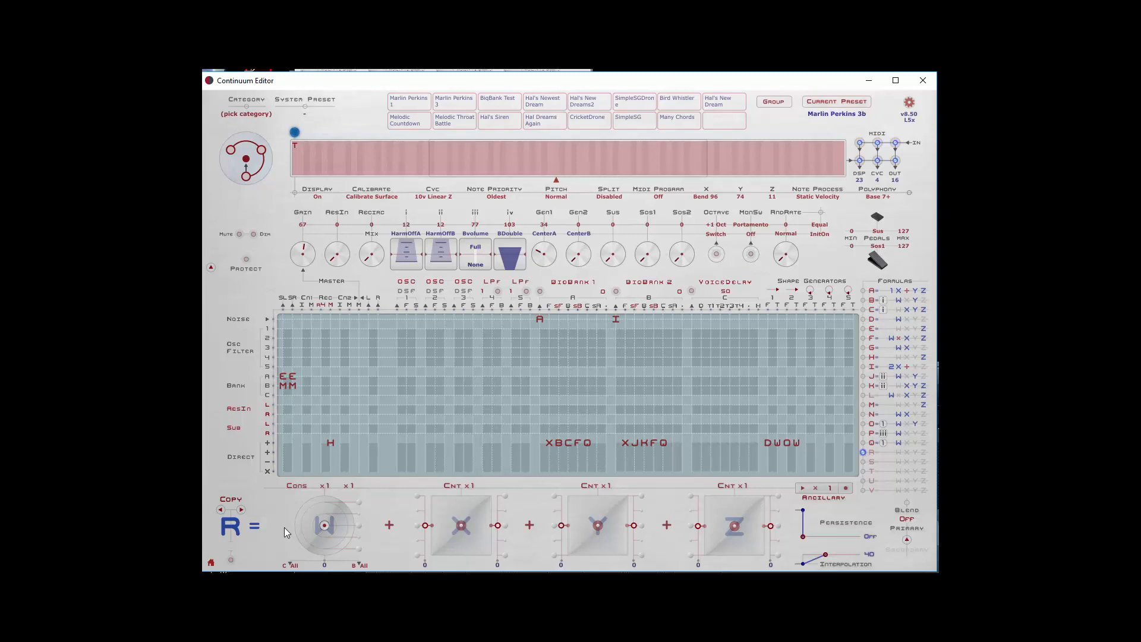
{"action": "left_click", "coordinate": [359, 501]}
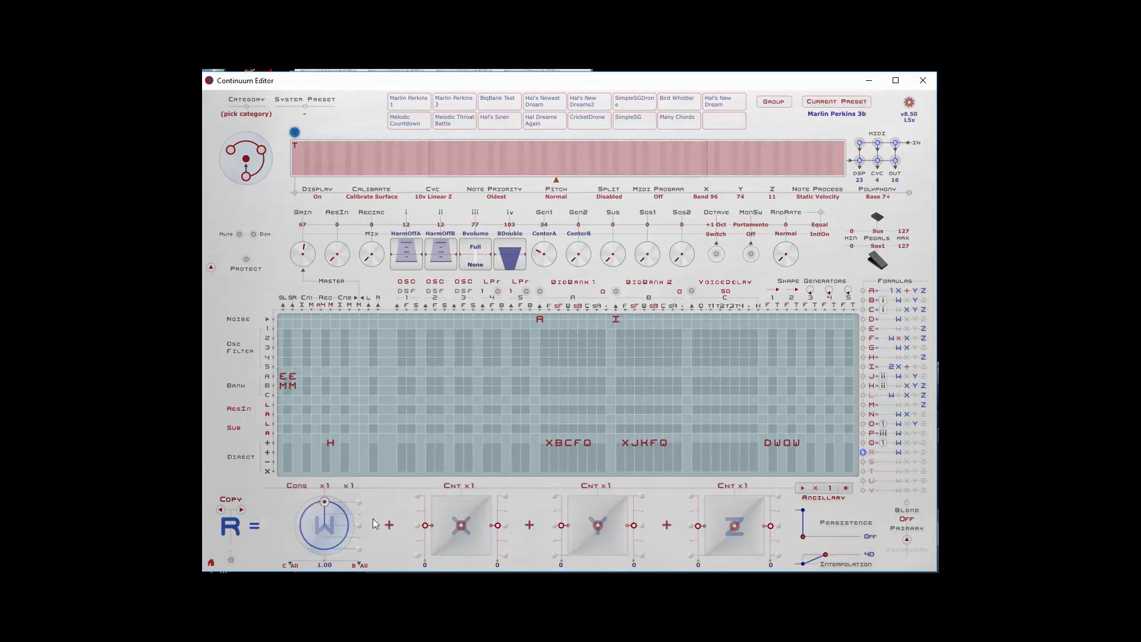
{"action": "left_click", "coordinate": [348, 486]}
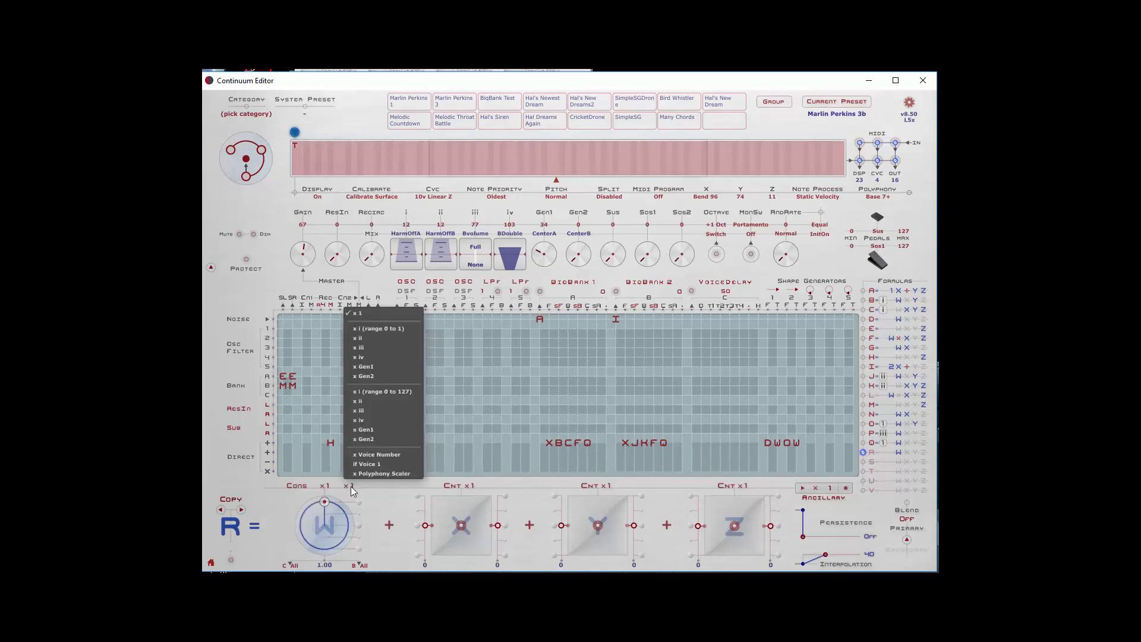
{"action": "left_click", "coordinate": [367, 439]}
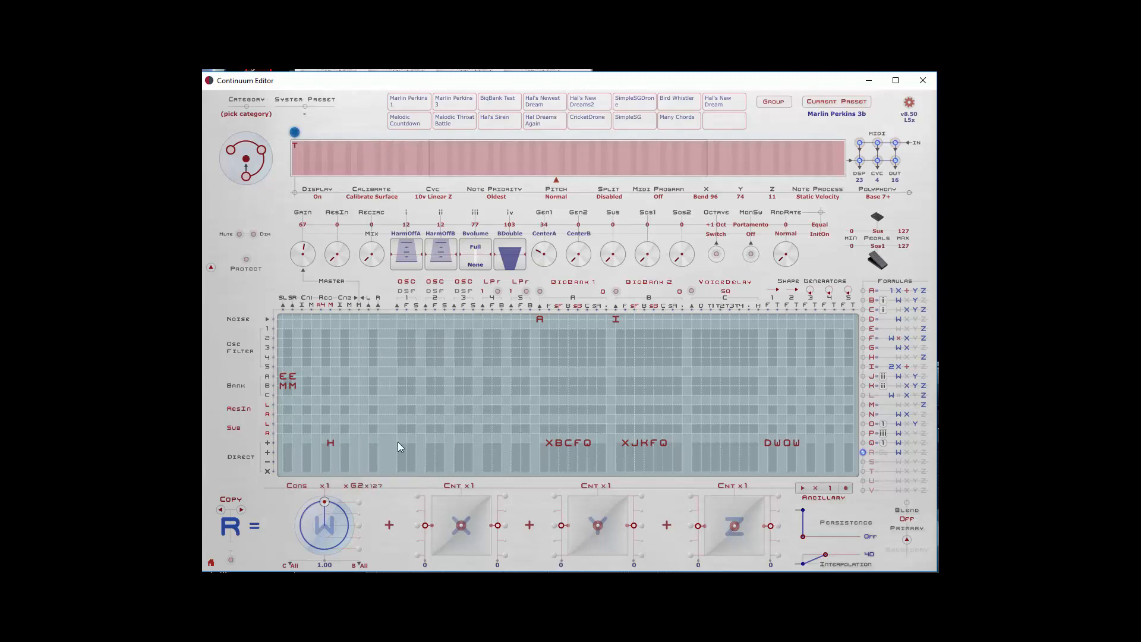
{"action": "left_click", "coordinate": [370, 484]}
{"action": "left_click", "coordinate": [370, 376]}
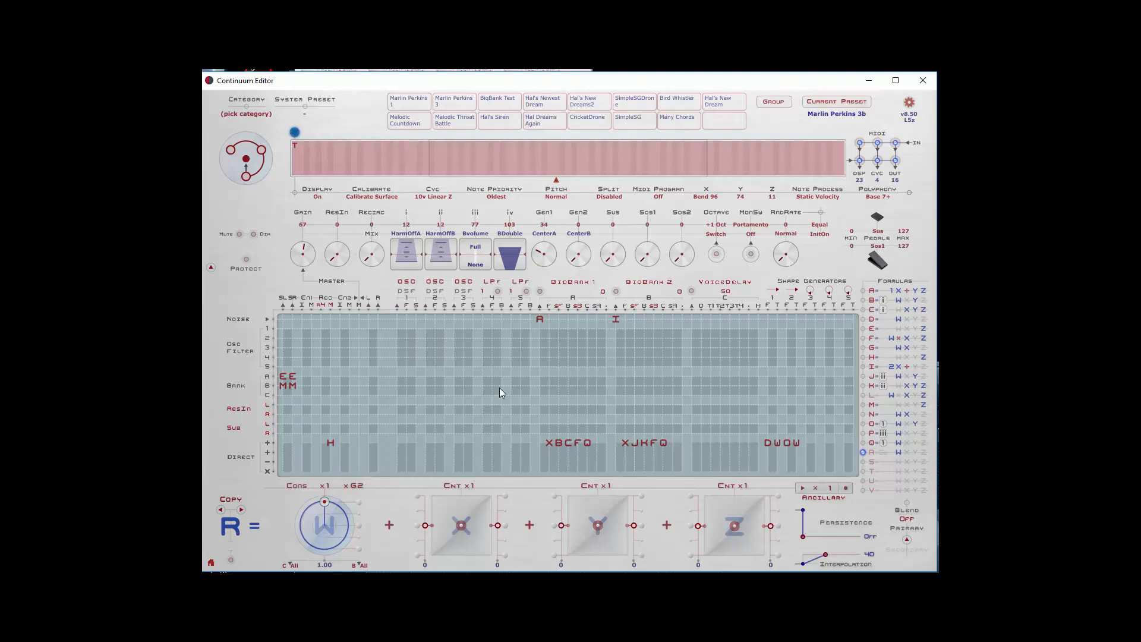
{"action": "left_click", "coordinate": [664, 443]}
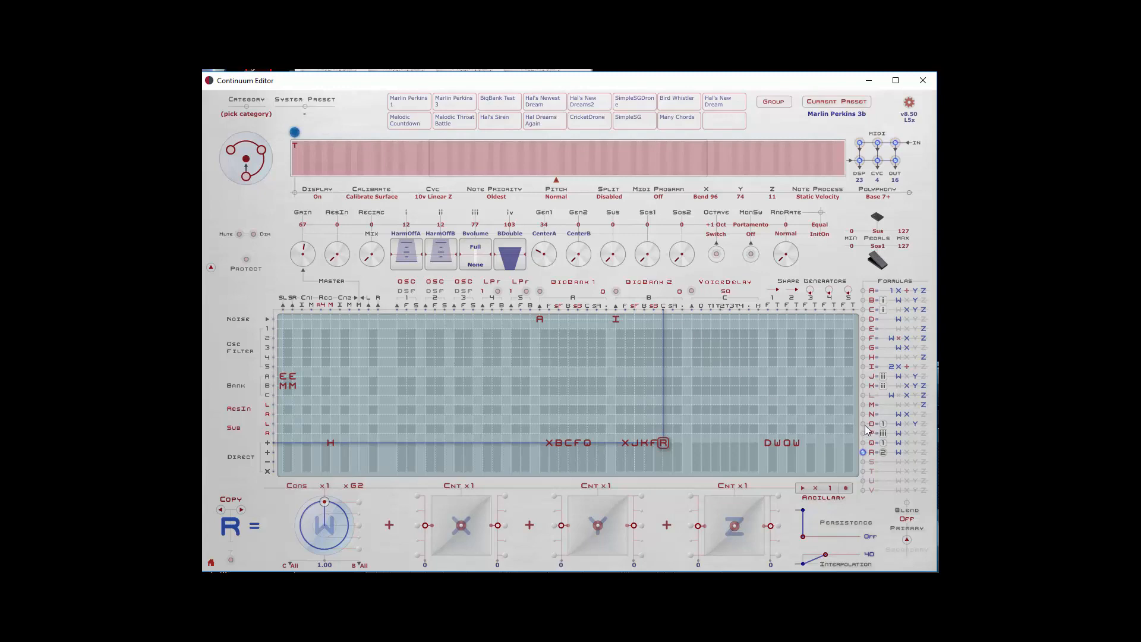
Set the W multiplier of formula O to x iv and of formula Q to x Gen1, both with range 0 to 1
{"action": "left_click", "coordinate": [786, 445]}
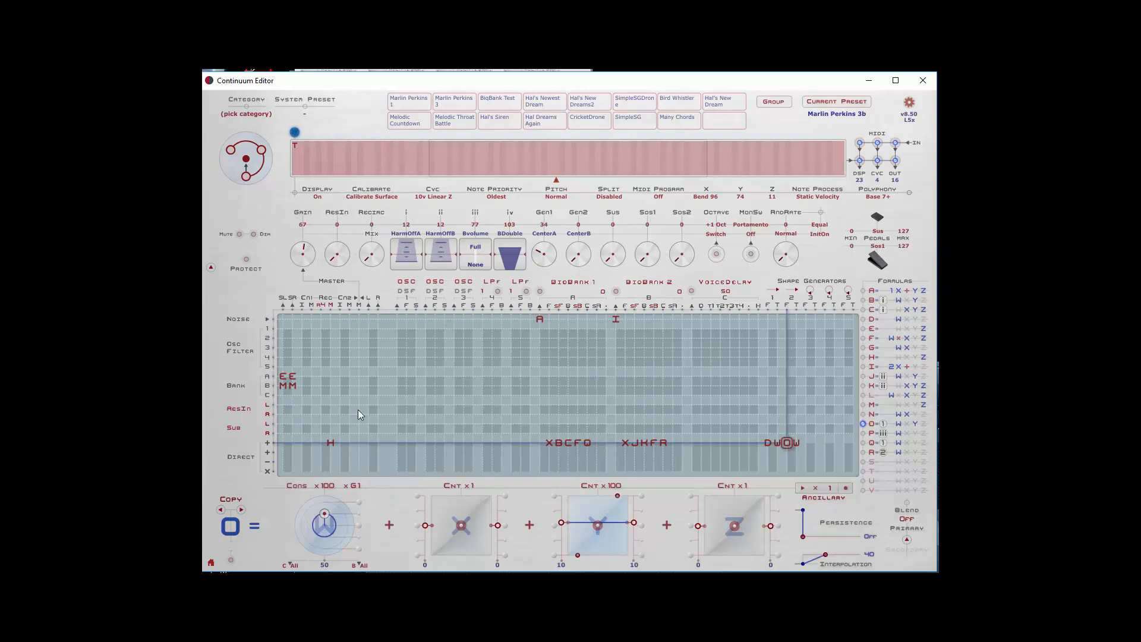
{"action": "left_click", "coordinate": [355, 486]}
{"action": "left_click", "coordinate": [369, 354]}
{"action": "left_click_drag", "start_coordinate": [540, 251], "coordinate": [541, 258]}
{"action": "left_click", "coordinate": [587, 443]}
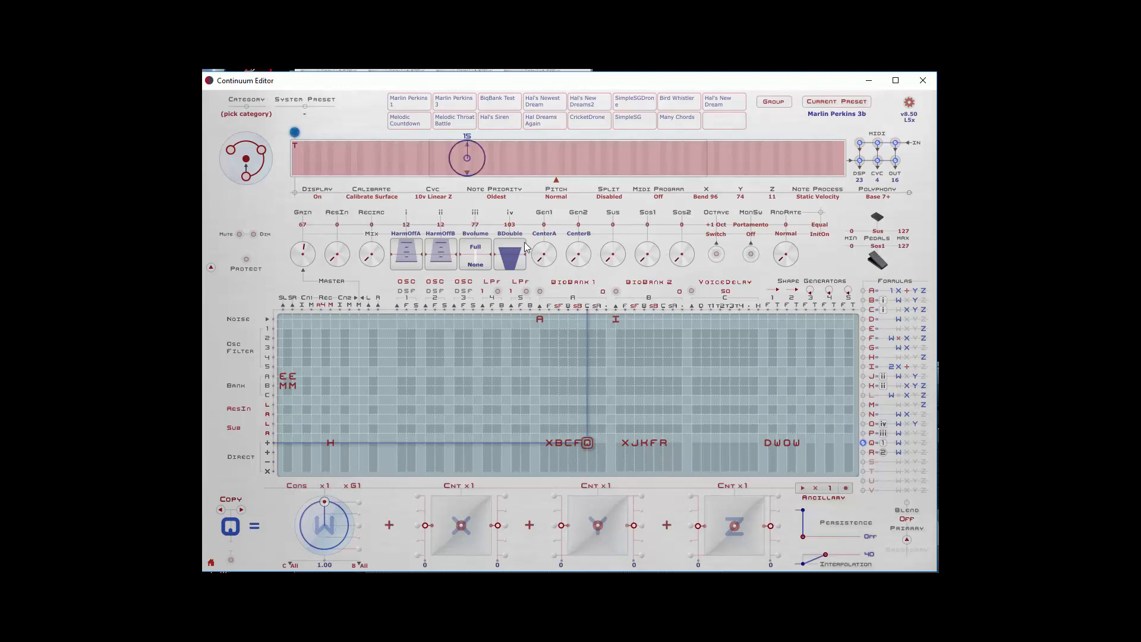
Lower the BDouble barrel to 21 and raise it to 67 to test the doubling control
{"action": "left_click", "coordinate": [511, 259]}
{"action": "left_click", "coordinate": [512, 257]}
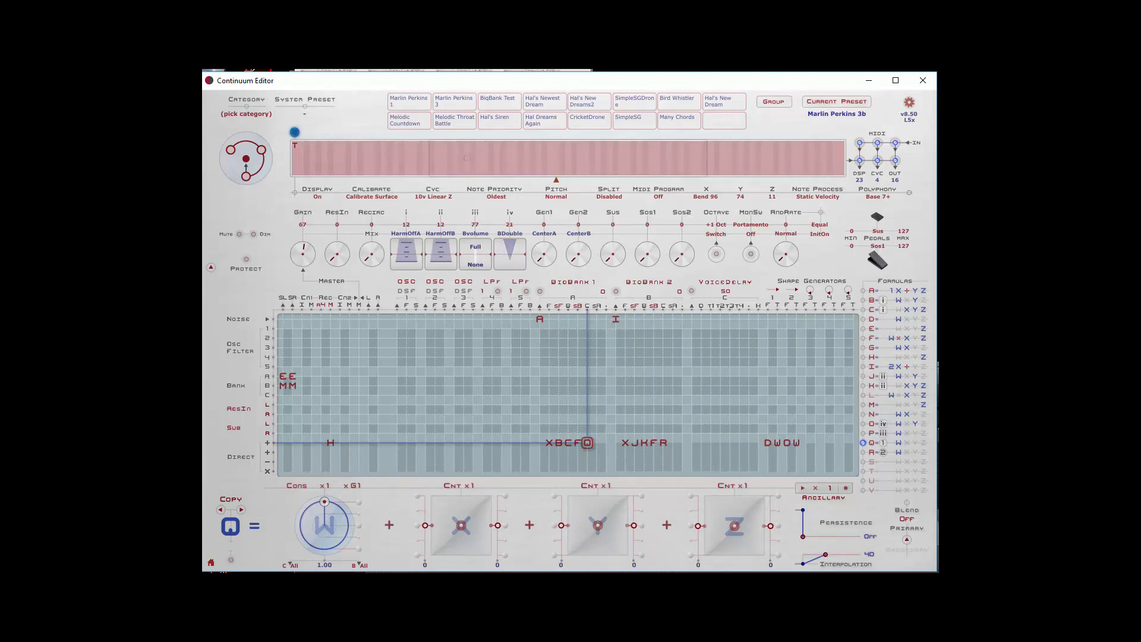
{"action": "left_click", "coordinate": [516, 261]}
{"action": "left_click_drag", "start_coordinate": [514, 262], "coordinate": [513, 252]}
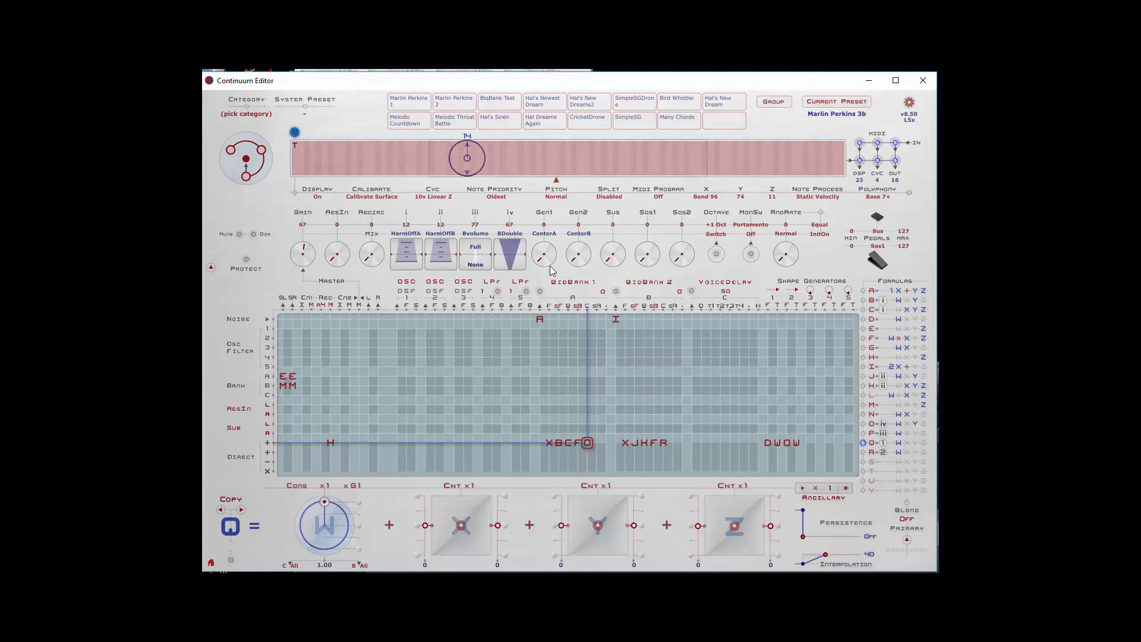
Sweep the CenterA and CenterB knobs to test the centre control of each BiqBank
{"action": "left_click_drag", "start_coordinate": [545, 267], "coordinate": [543, 265]}
{"action": "left_click_drag", "start_coordinate": [546, 266], "coordinate": [593, 327]}
{"action": "mouse_move", "coordinate": [576, 265]}
{"action": "left_mouse_down"}
{"action": "mouse_move", "coordinate": [575, 254]}
{"action": "mouse_move", "coordinate": [575, 279]}
{"action": "mouse_move", "coordinate": [544, 262]}
{"action": "mouse_move", "coordinate": [578, 258]}
{"action": "mouse_move", "coordinate": [579, 269]}
{"action": "left_mouse_up"}
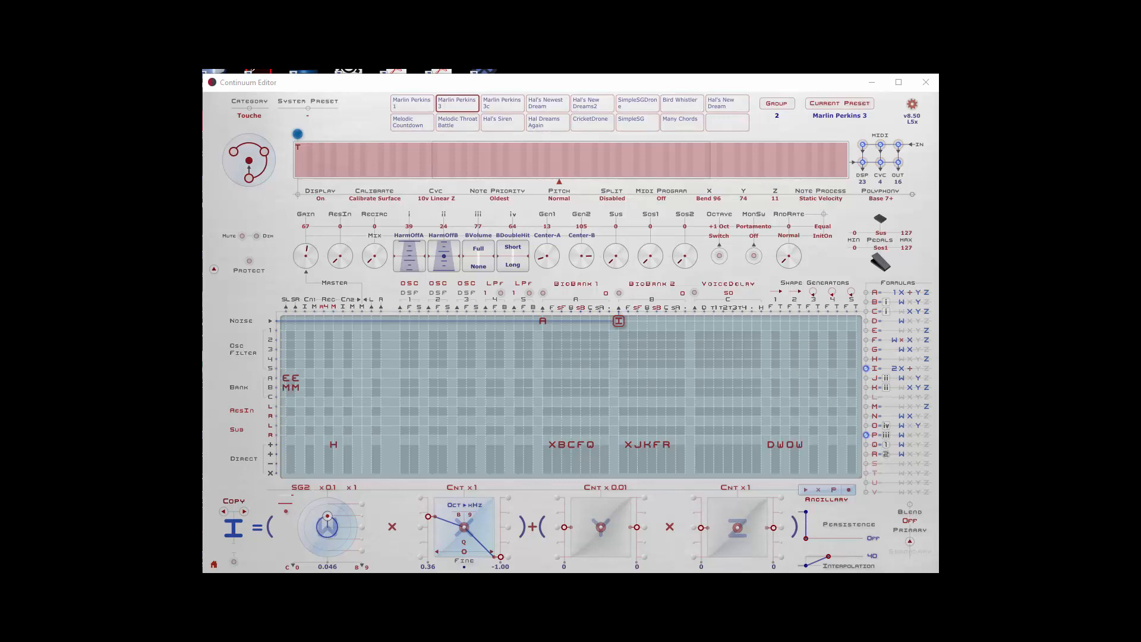
Assign S and W to Shape Generator 3's columns in the Direct + row, and define formula S with source SG3 and W at 1.00
{"action": "left_click", "coordinate": [808, 444]}
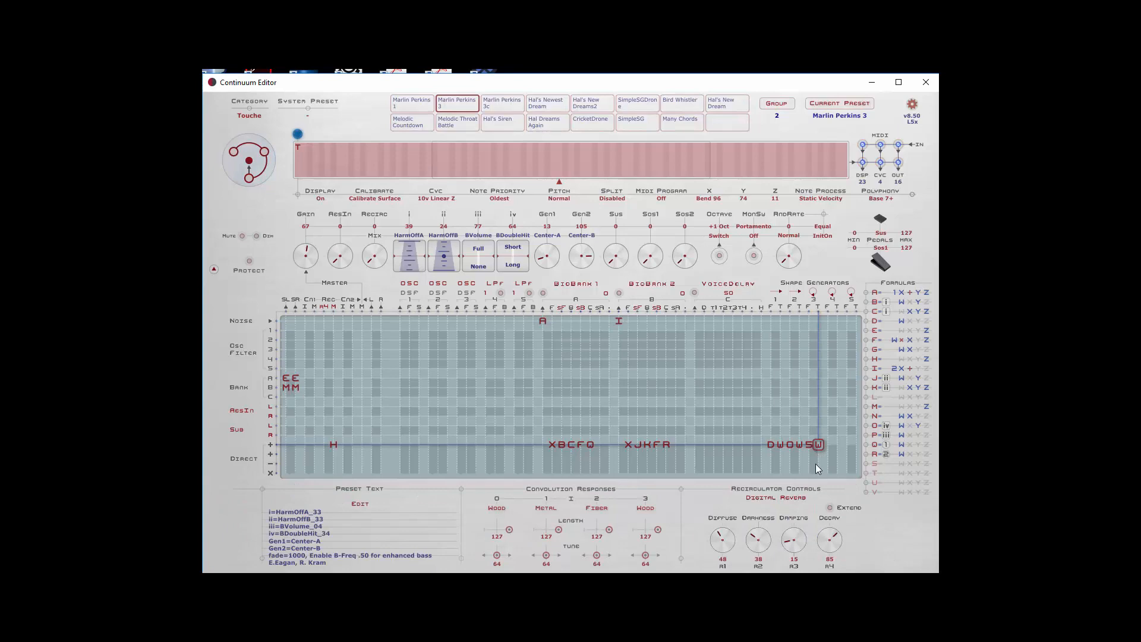
{"action": "left_click", "coordinate": [866, 464]}
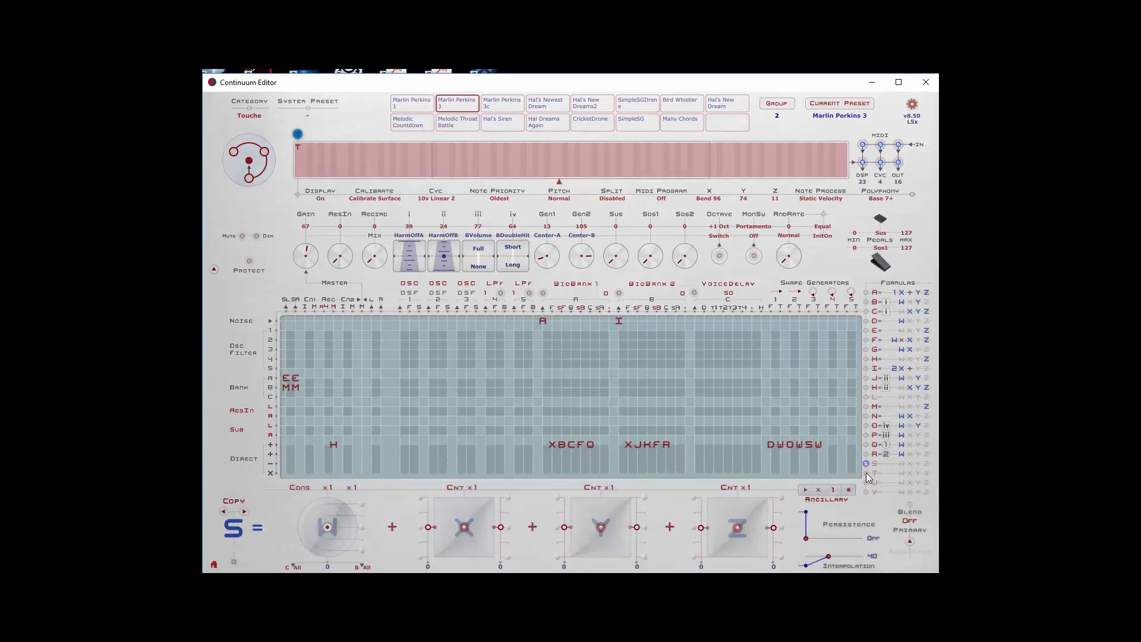
{"action": "left_click", "coordinate": [300, 489]}
{"action": "left_click", "coordinate": [311, 387]}
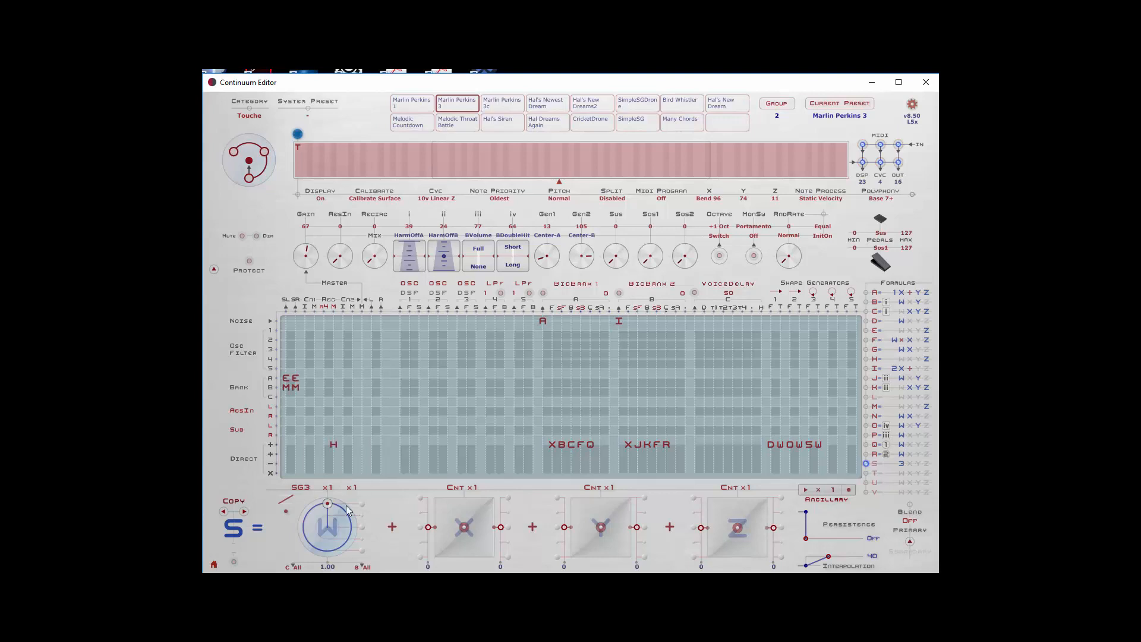
Set formula S's shape to Pulse and assign S to the SL and SR columns in the Direct X row
{"action": "left_click", "coordinate": [282, 500]}
{"action": "left_click", "coordinate": [298, 171]}
{"action": "left_click", "coordinate": [286, 472]}
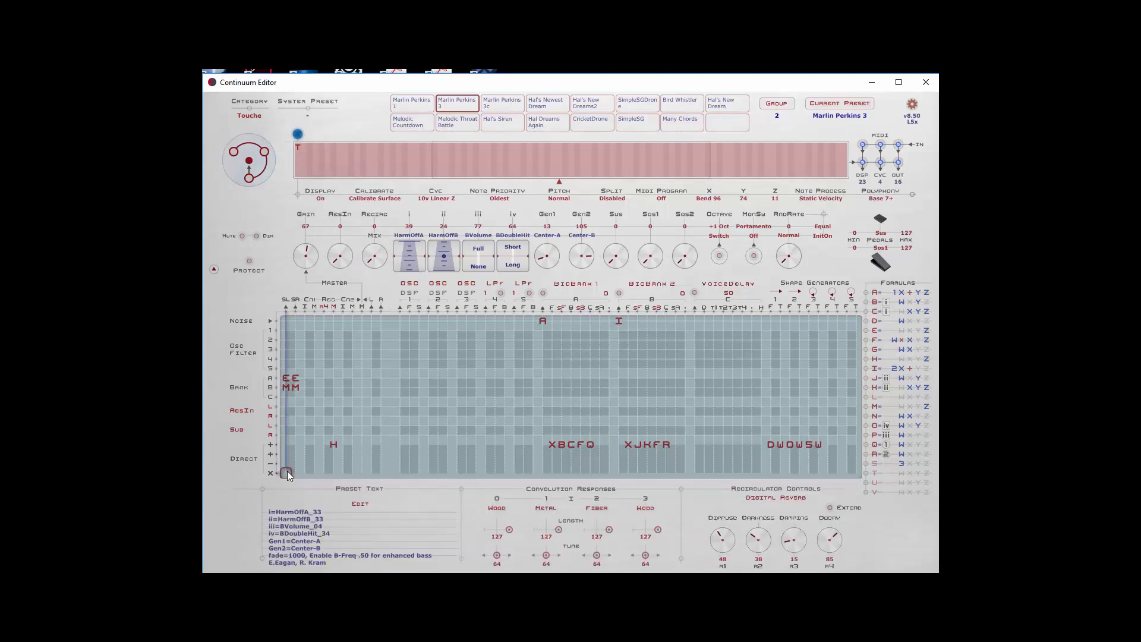
{"action": "left_click", "coordinate": [287, 470]}
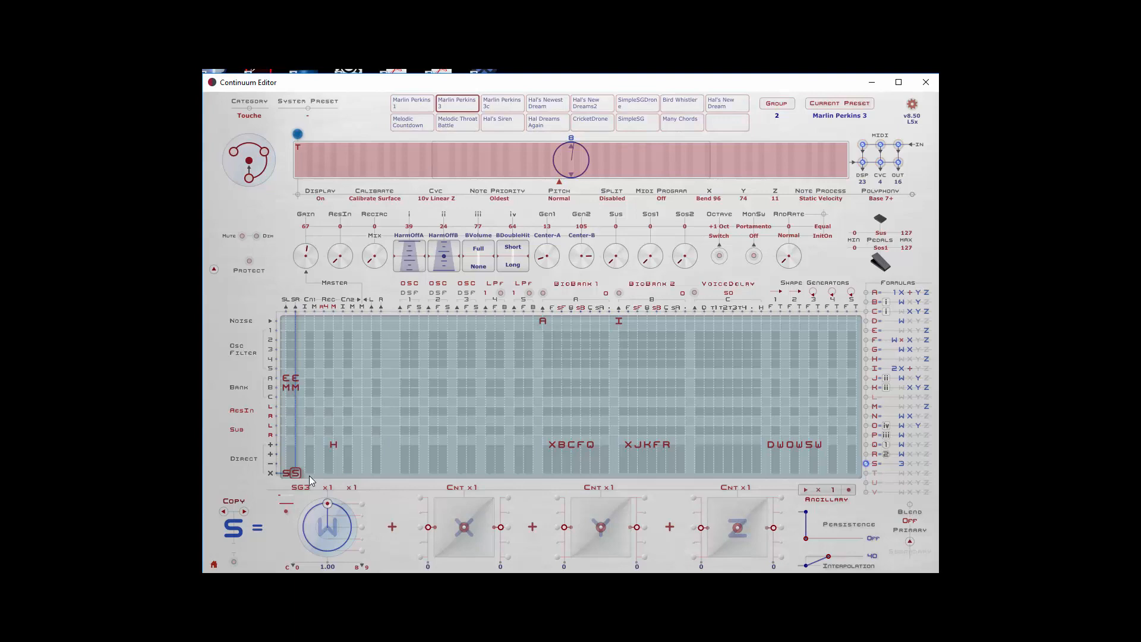
Try the Triangle shape for formula S, and change it to the bipolar Square shape
{"action": "left_click", "coordinate": [283, 501]}
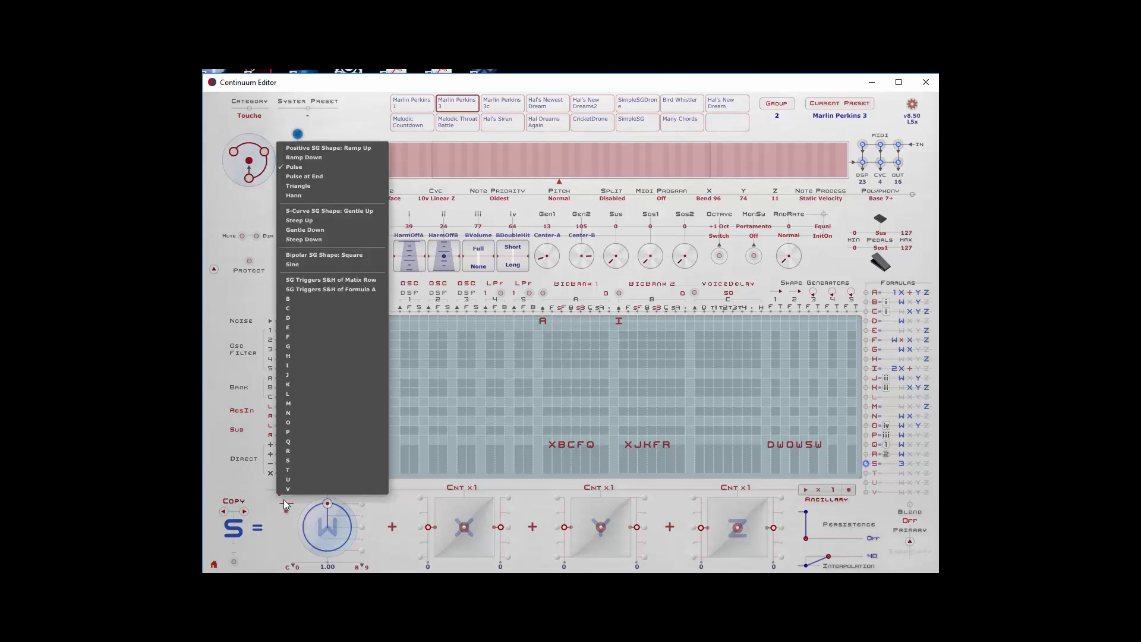
{"action": "left_click", "coordinate": [309, 186]}
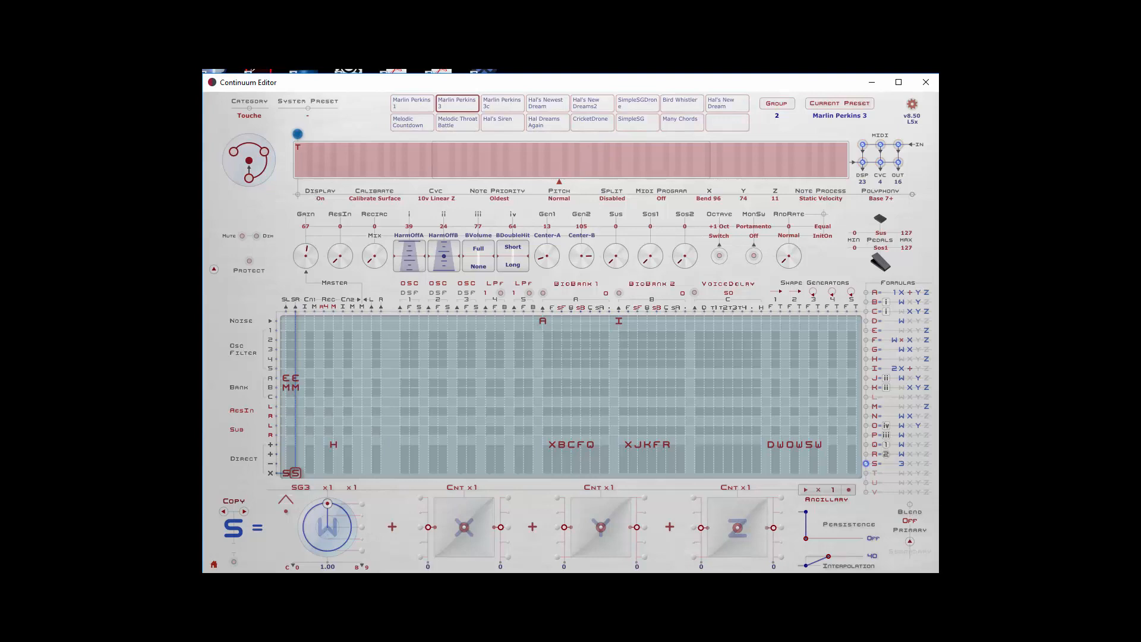
{"action": "left_click", "coordinate": [286, 498]}
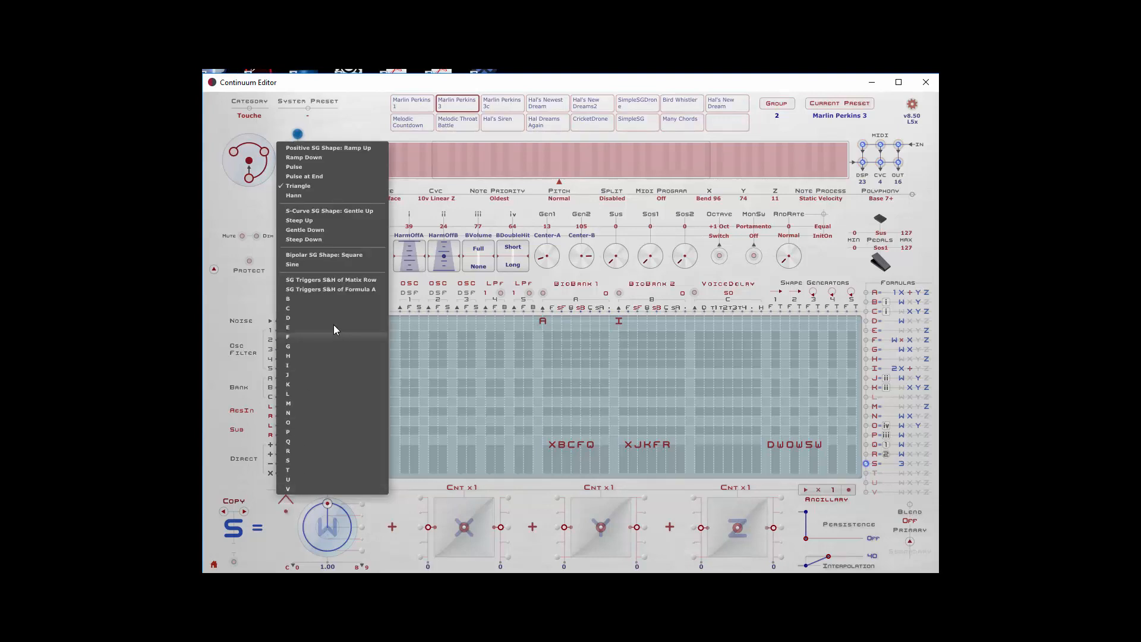
{"action": "left_click", "coordinate": [325, 255]}
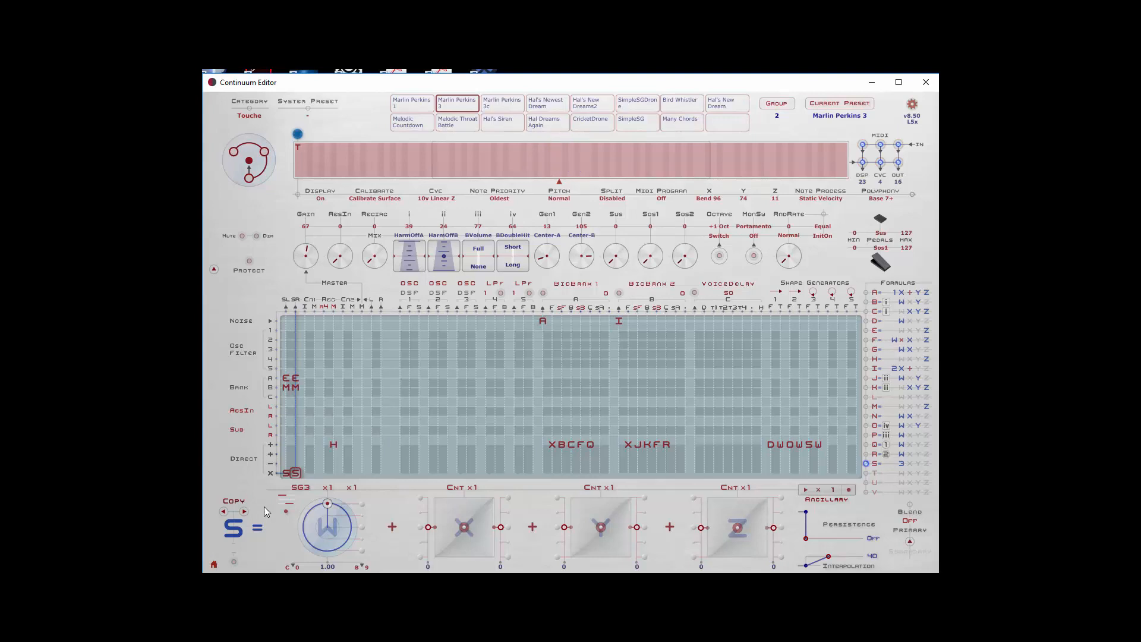
Try the positive Ramp Up shape for formula S, and change it to Ramp Down
{"action": "left_click", "coordinate": [287, 499]}
{"action": "left_click", "coordinate": [312, 157]}
{"action": "left_click", "coordinate": [287, 496]}
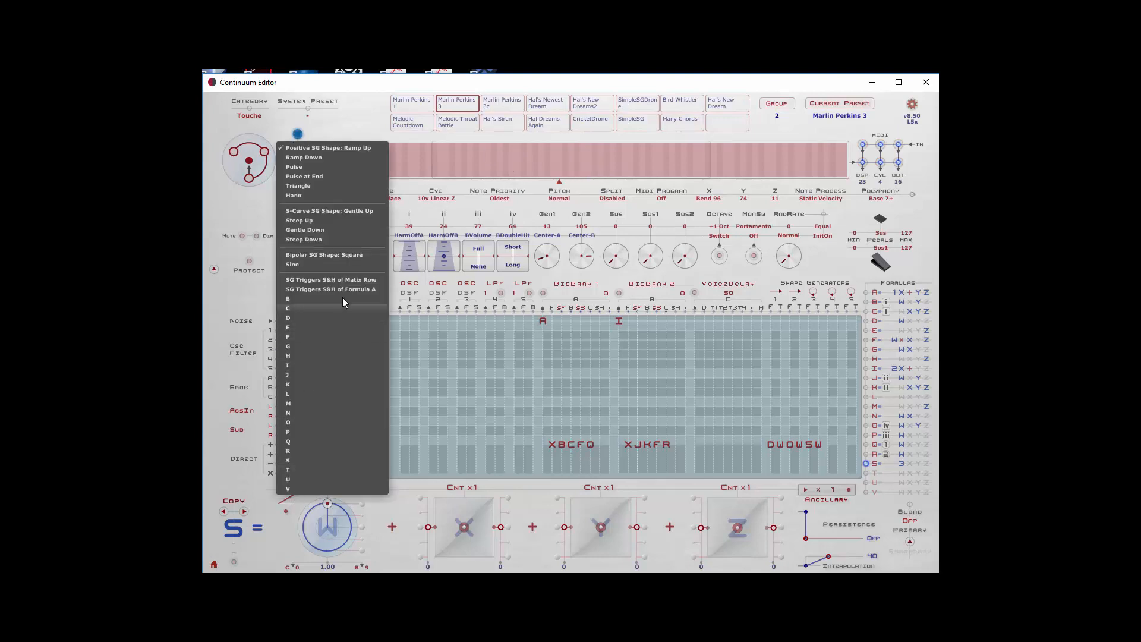
{"action": "left_click", "coordinate": [319, 166]}
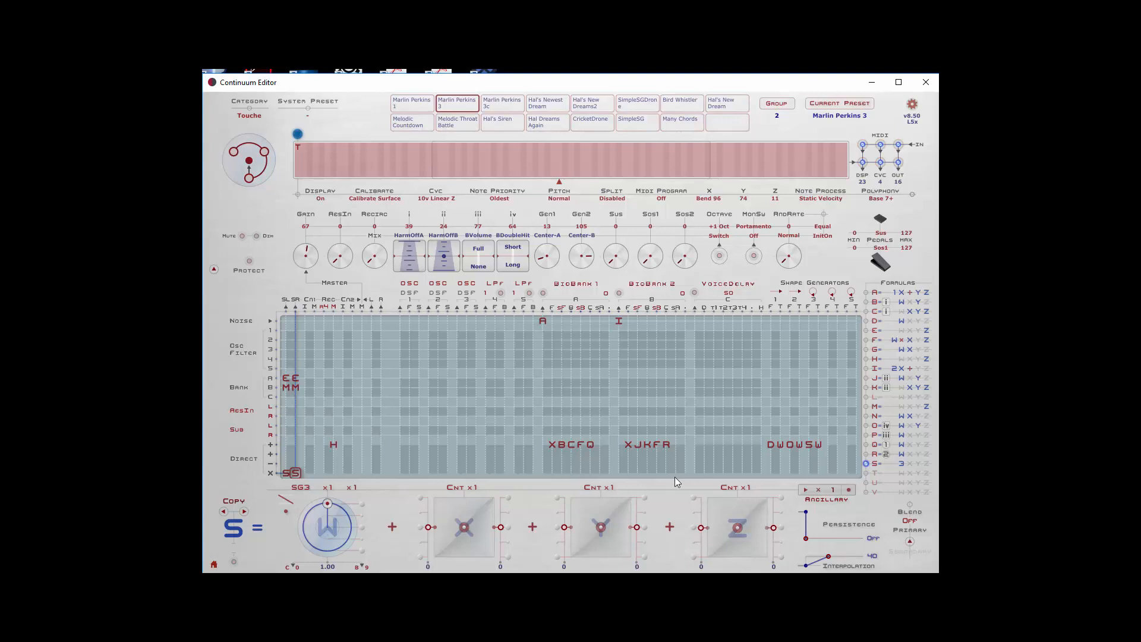
Define formula T with a Gated source, W at 1.00, and the W x [X + Y + Z] structure
{"action": "left_click", "coordinate": [866, 473]}
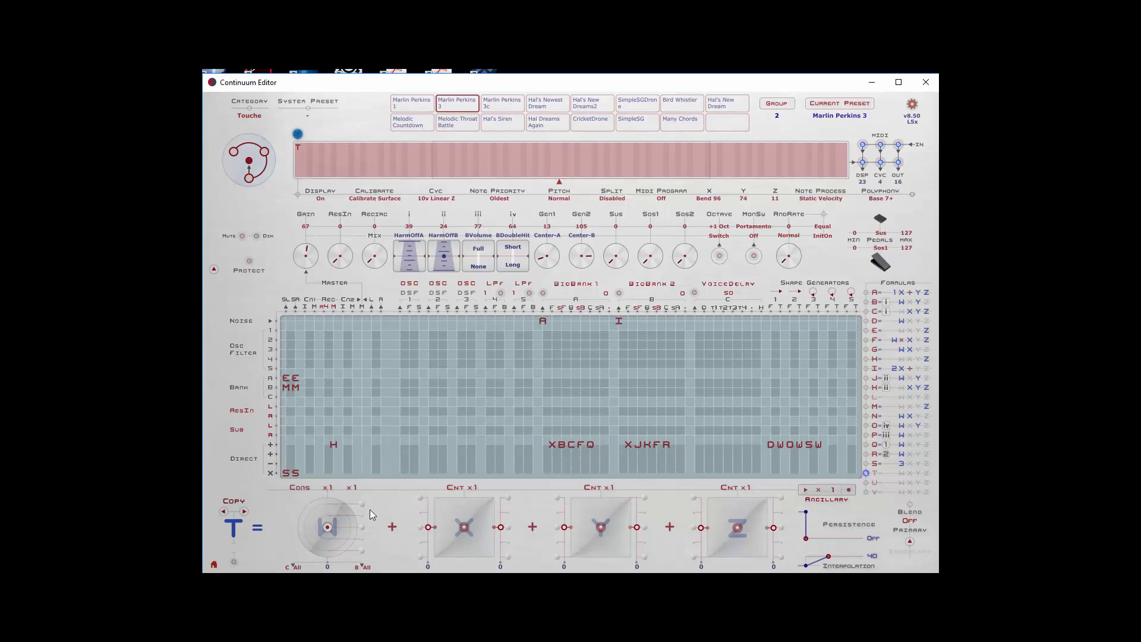
{"action": "left_click", "coordinate": [333, 505]}
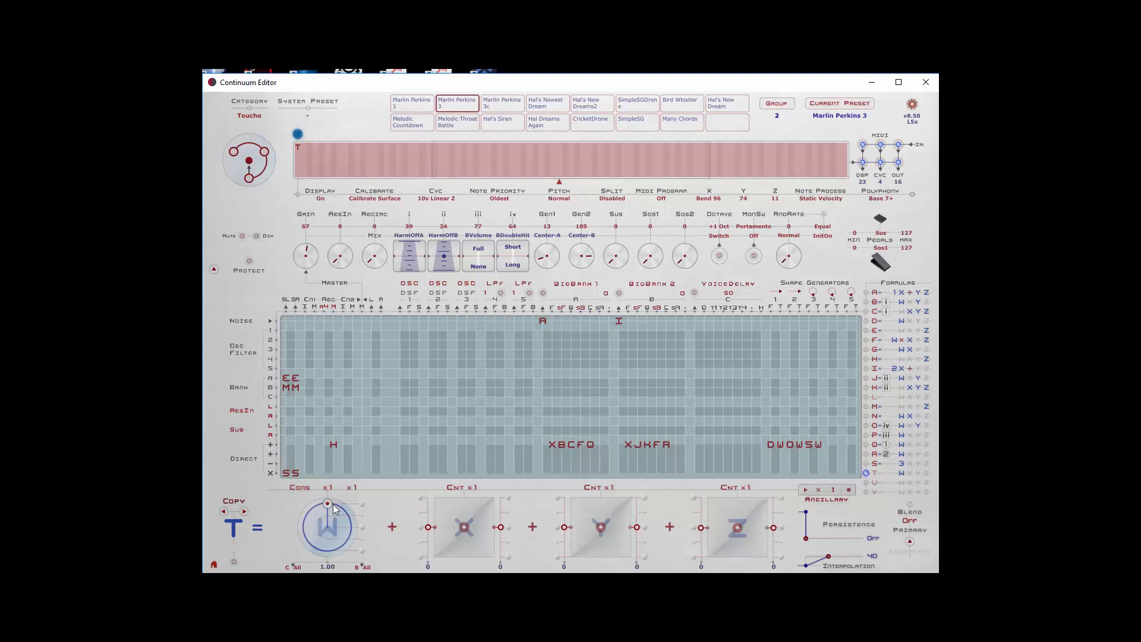
{"action": "left_click", "coordinate": [303, 489]}
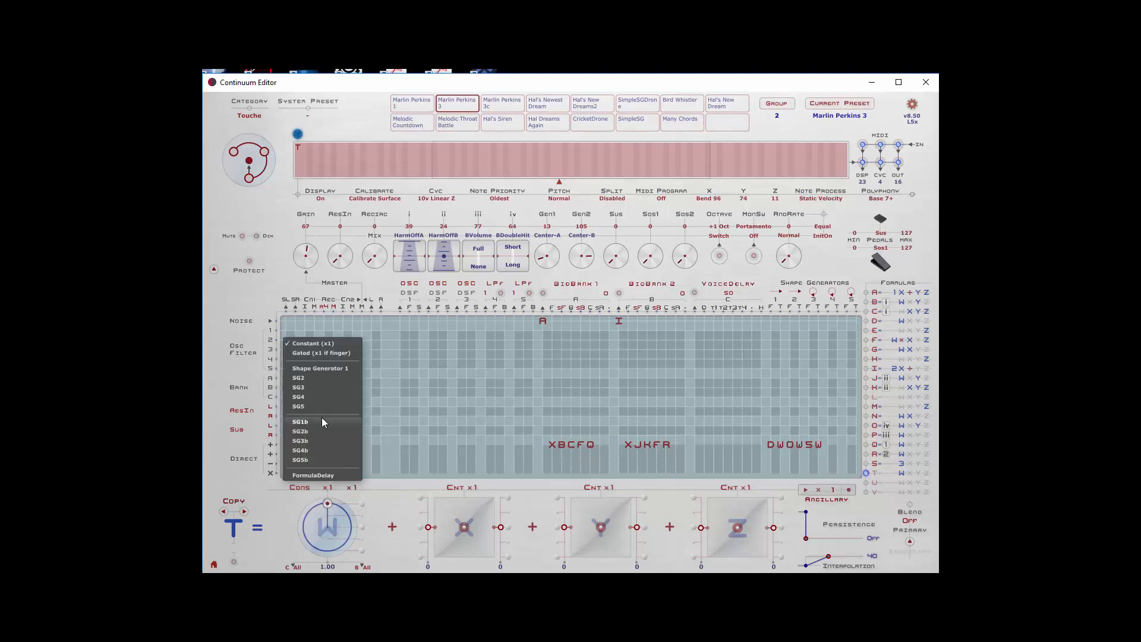
{"action": "left_click", "coordinate": [322, 352]}
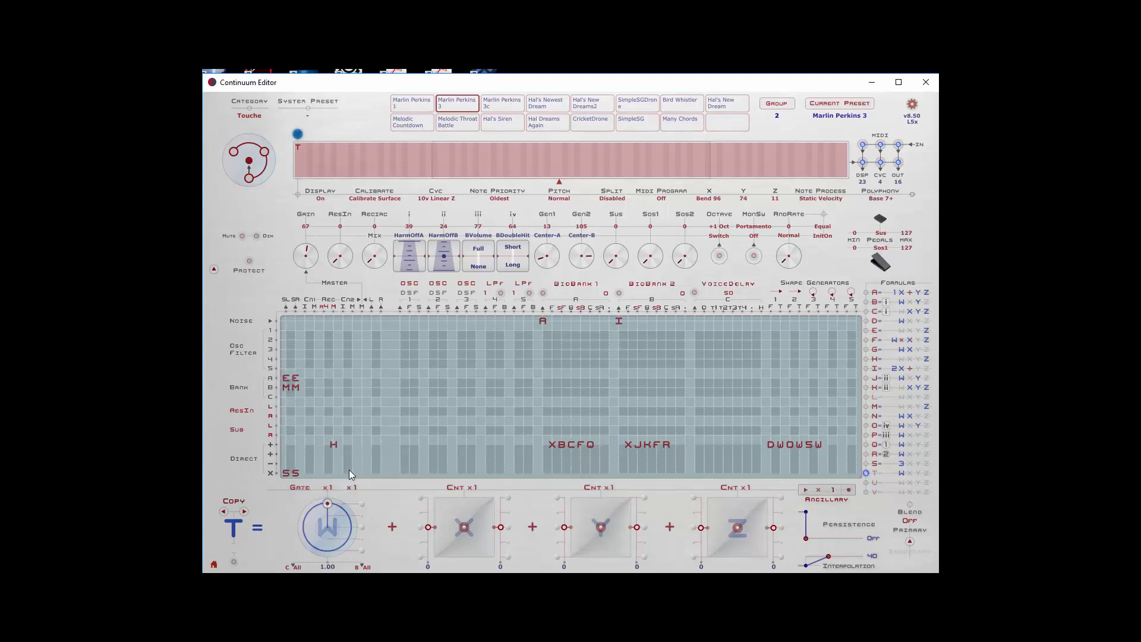
{"action": "left_click", "coordinate": [392, 527]}
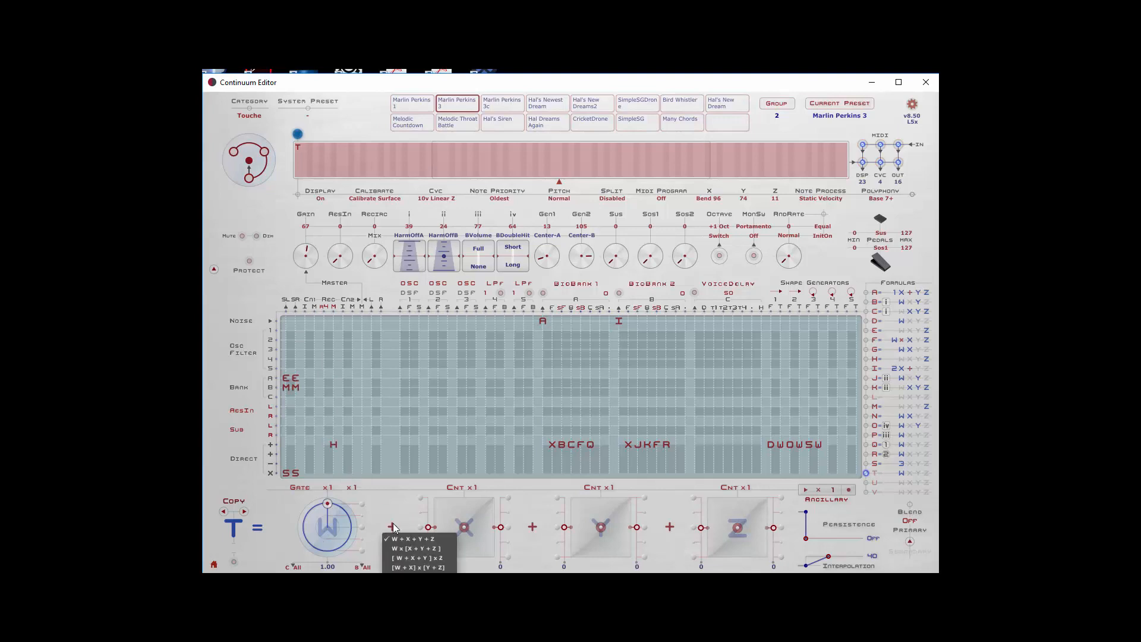
{"action": "left_click", "coordinate": [413, 548]}
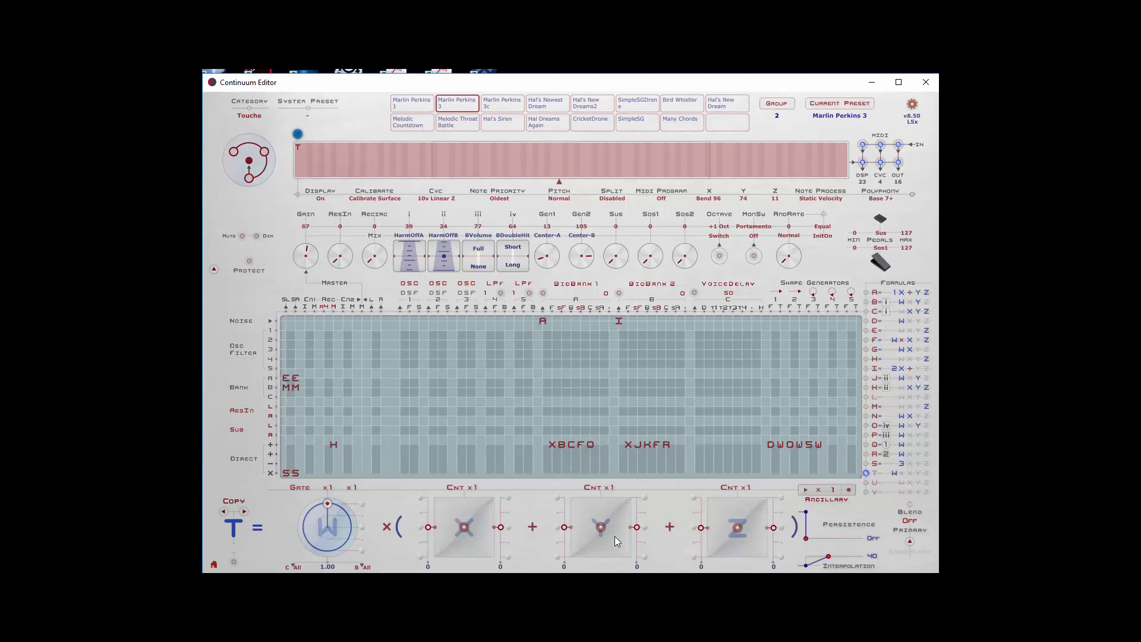
Enable formula T's Y component with a x100 multiplier and a curve running from 5 to 20
{"action": "left_click", "coordinate": [643, 498]}
{"action": "left_click", "coordinate": [610, 488]}
{"action": "left_click", "coordinate": [618, 549]}
{"action": "left_click_drag", "start_coordinate": [564, 526], "coordinate": [571, 529]}
{"action": "left_click_drag", "start_coordinate": [638, 499], "coordinate": [638, 521]}
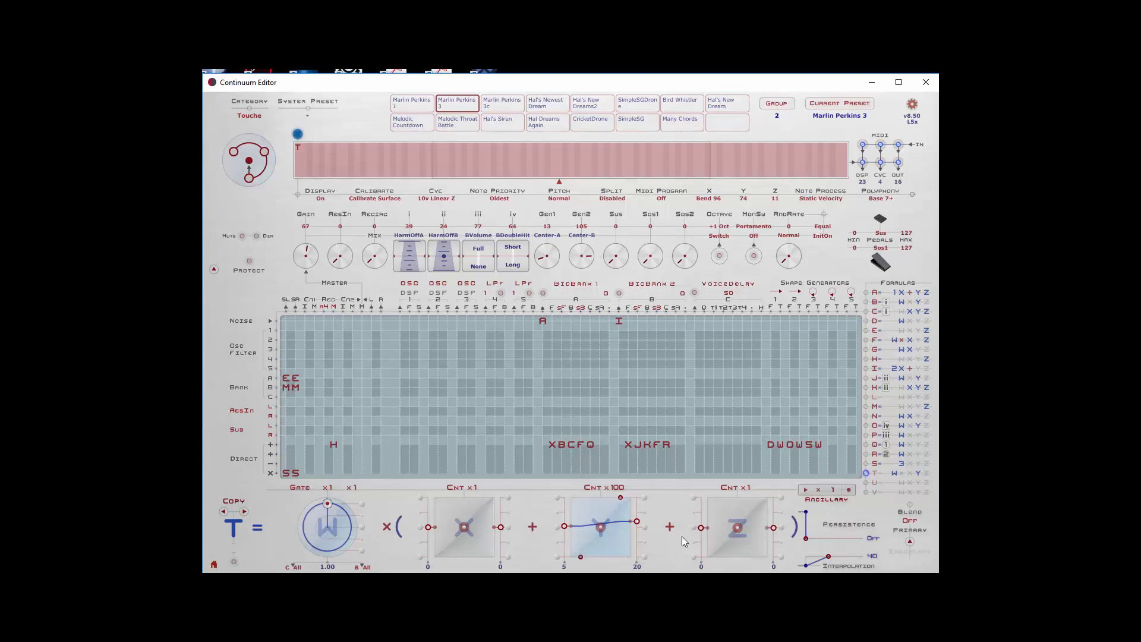
Set formula T to evaluate using Touche and assign T to Shape Generator 3's F column in the Direct + row, replacing S
{"action": "left_click", "coordinate": [804, 493]}
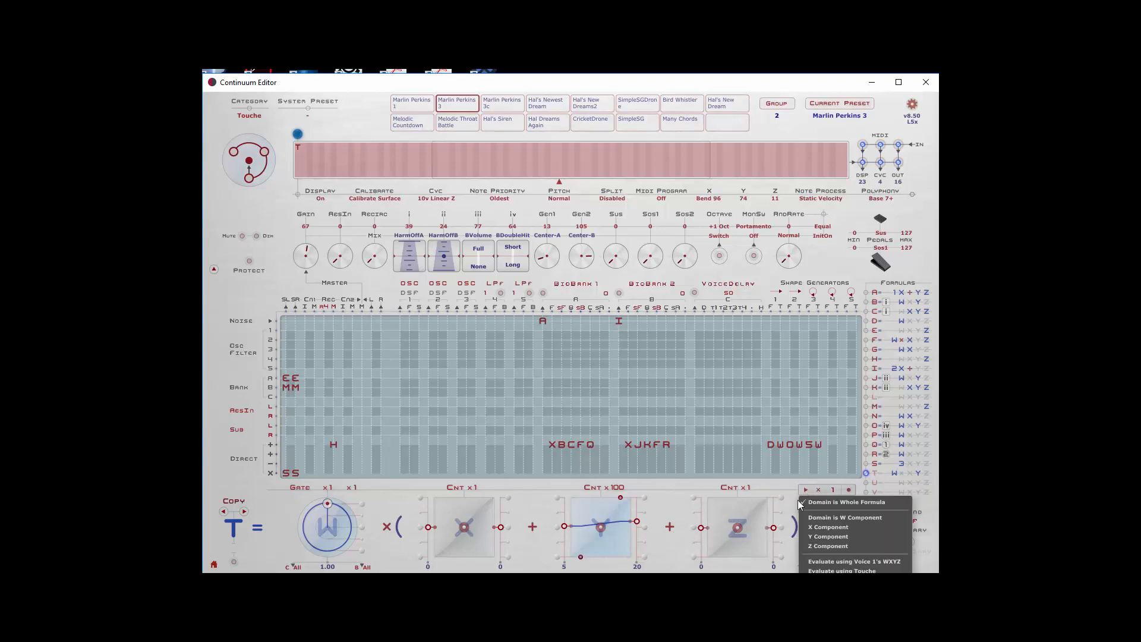
{"action": "left_click", "coordinate": [837, 571]}
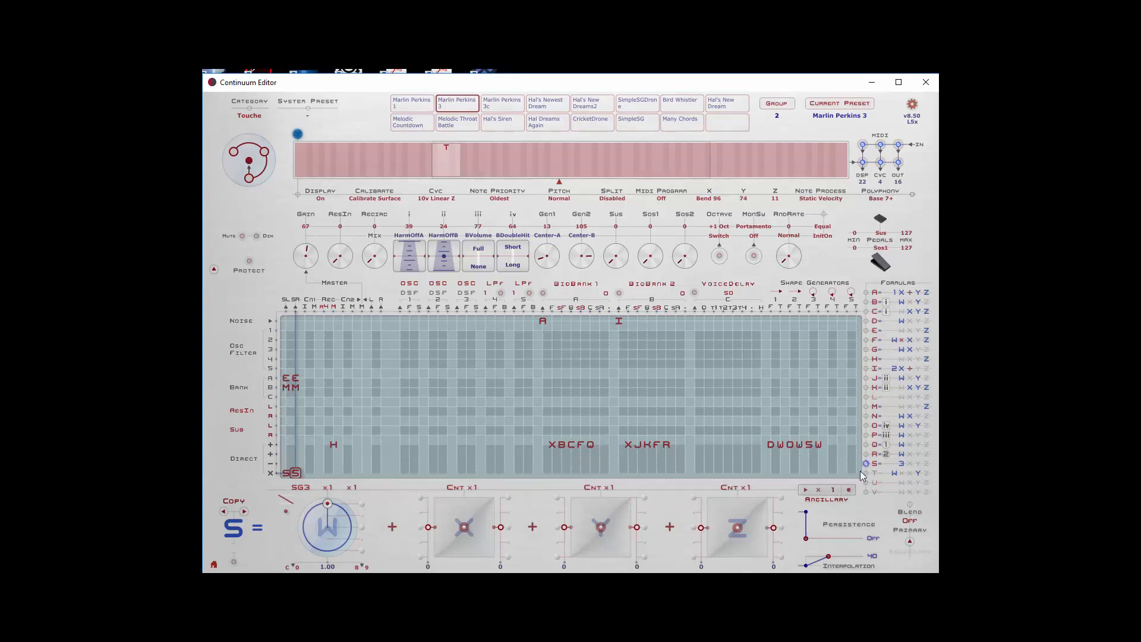
{"action": "left_click", "coordinate": [809, 446]}
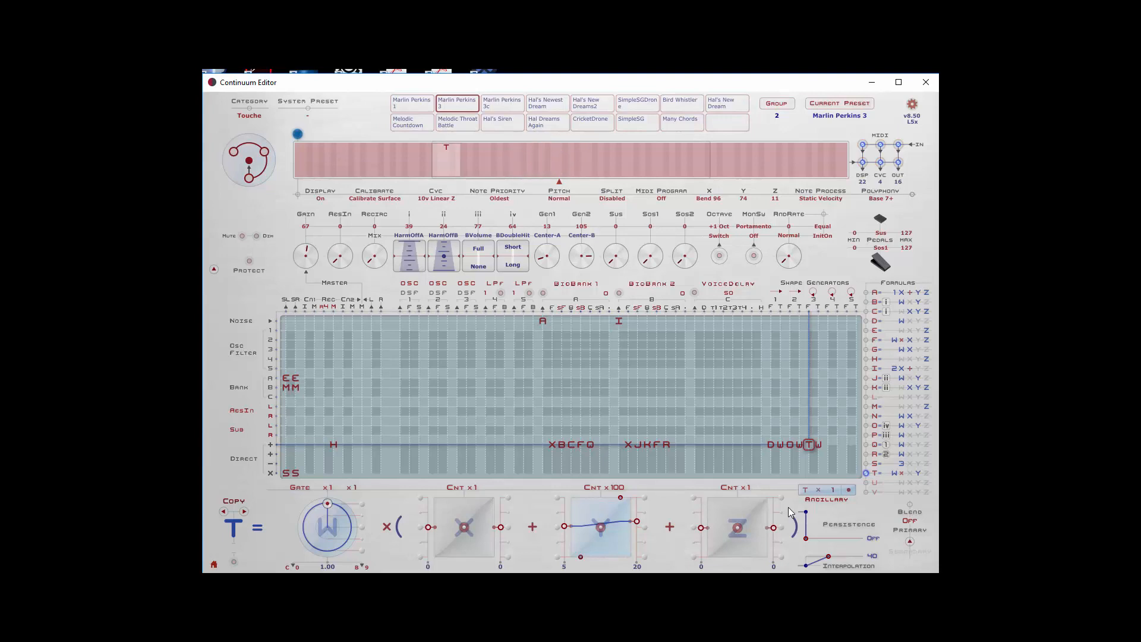
{"action": "left_click", "coordinate": [295, 473]}
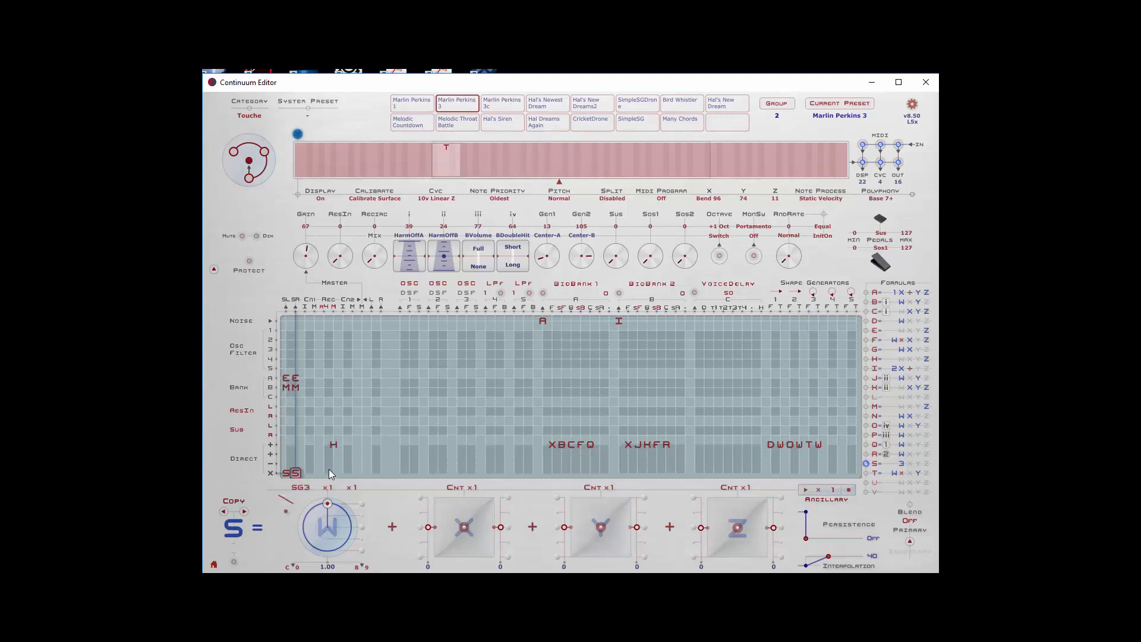